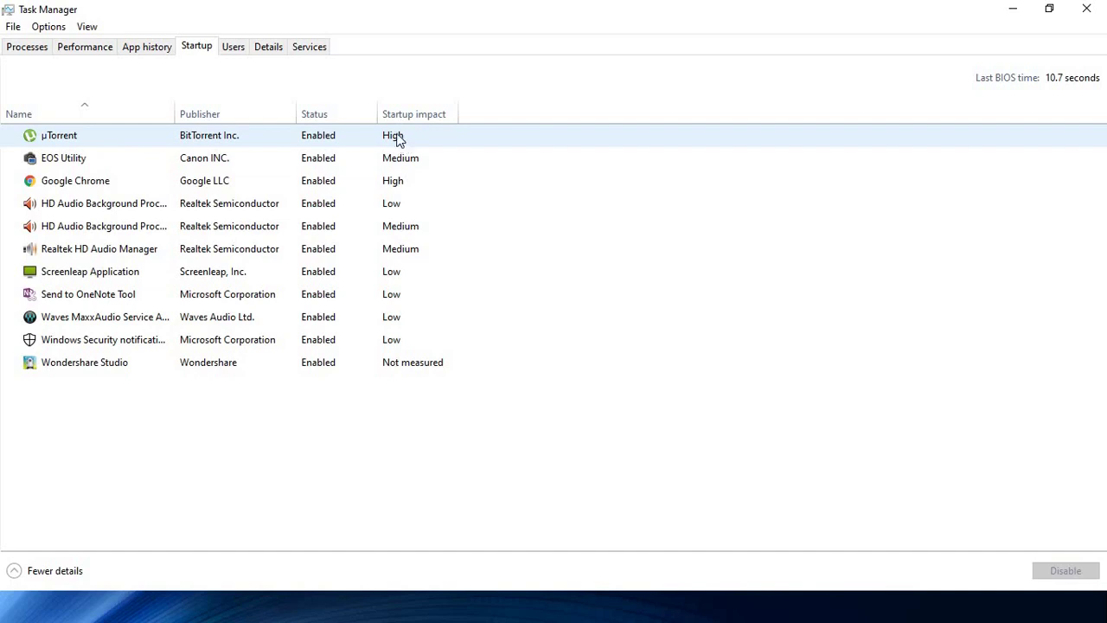
Disable µTorrent from running at startup
{"action": "right_click", "coordinate": [399, 141]}
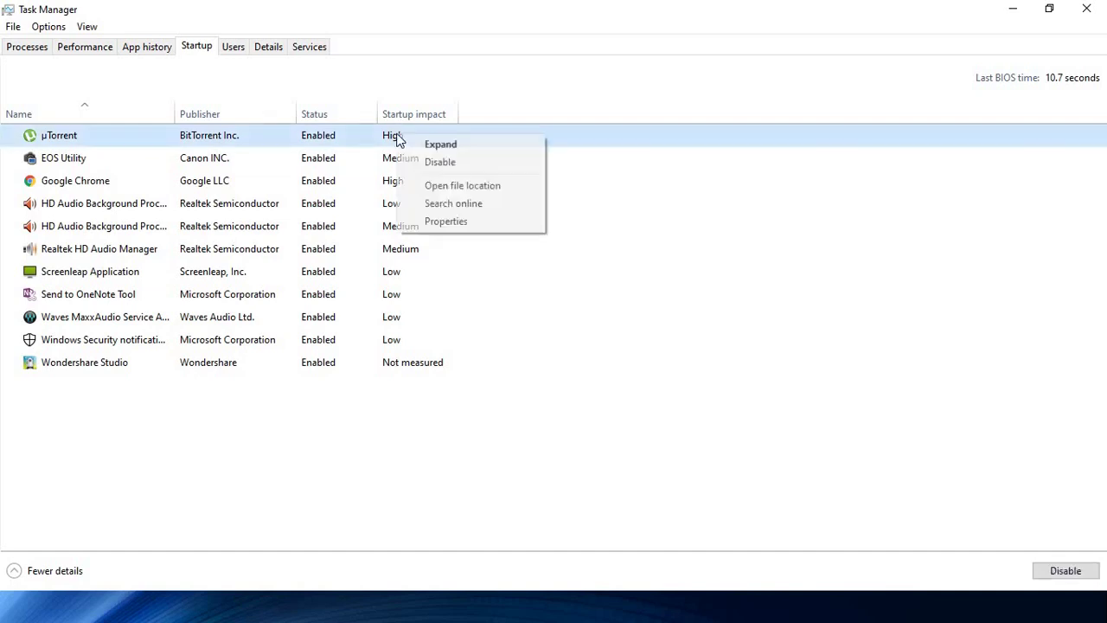
{"action": "left_click", "coordinate": [442, 169]}
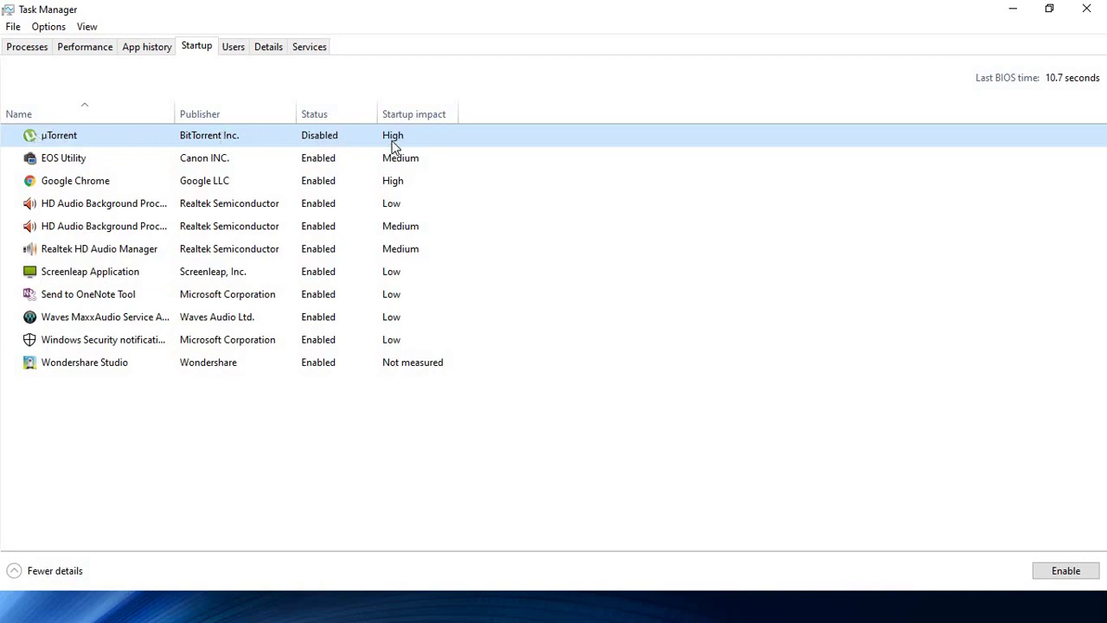
{"action": "right_click", "coordinate": [394, 188]}
{"action": "left_click", "coordinate": [652, 230]}
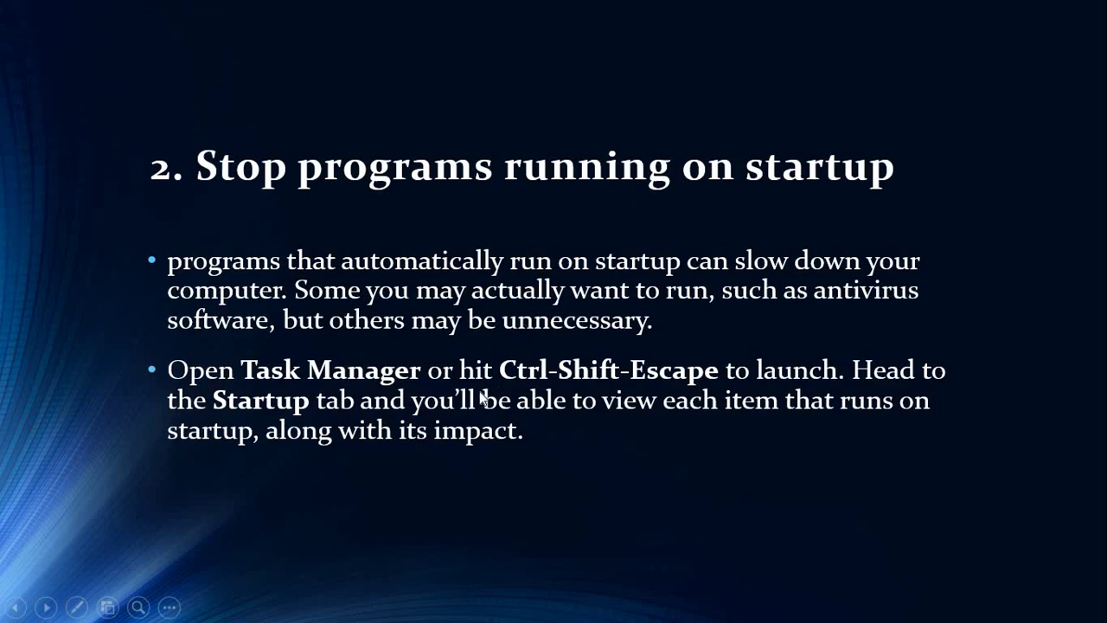
Advance the slideshow to "3. Uninstall unused apps." and open the Add or remove programs system settings
{"action": "left_click", "coordinate": [483, 398]}
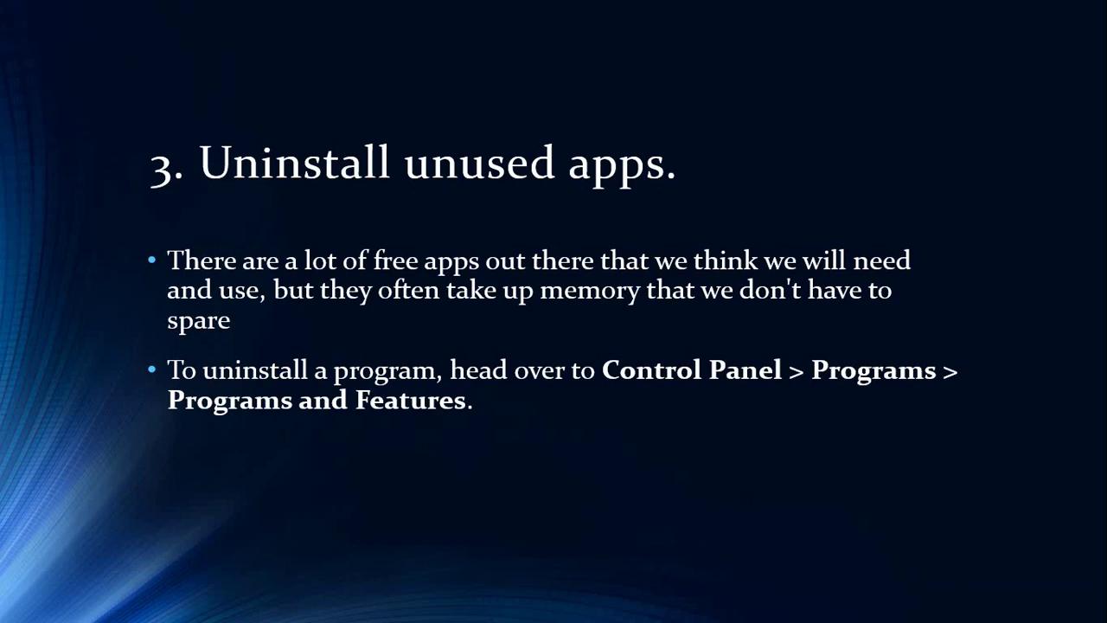
{"action": "key", "text": "super"}
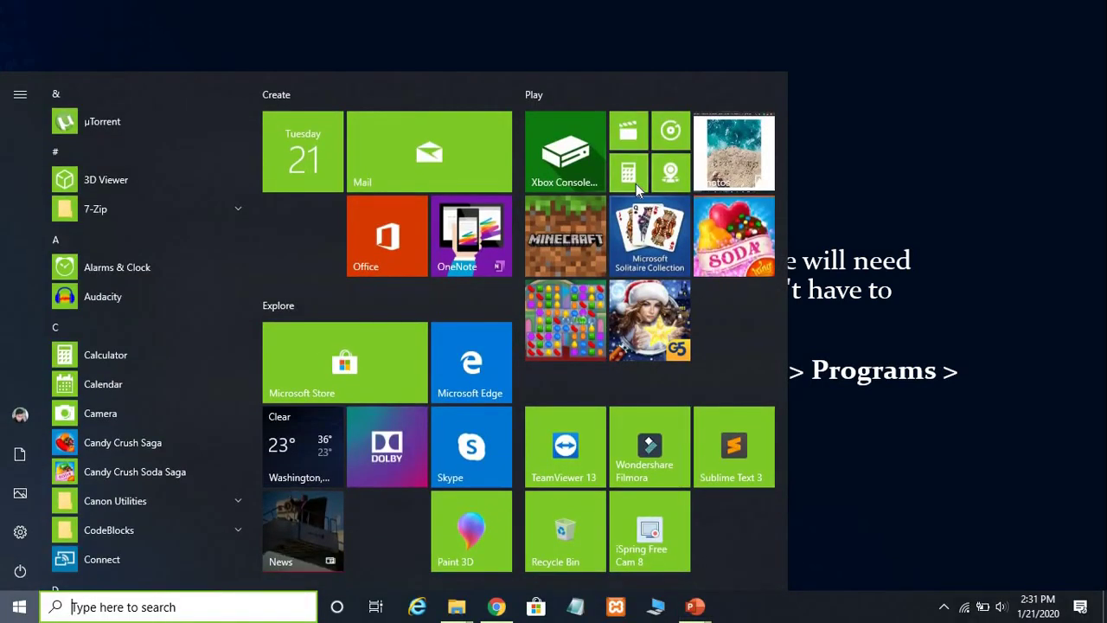
{"action": "type", "text": "program"}
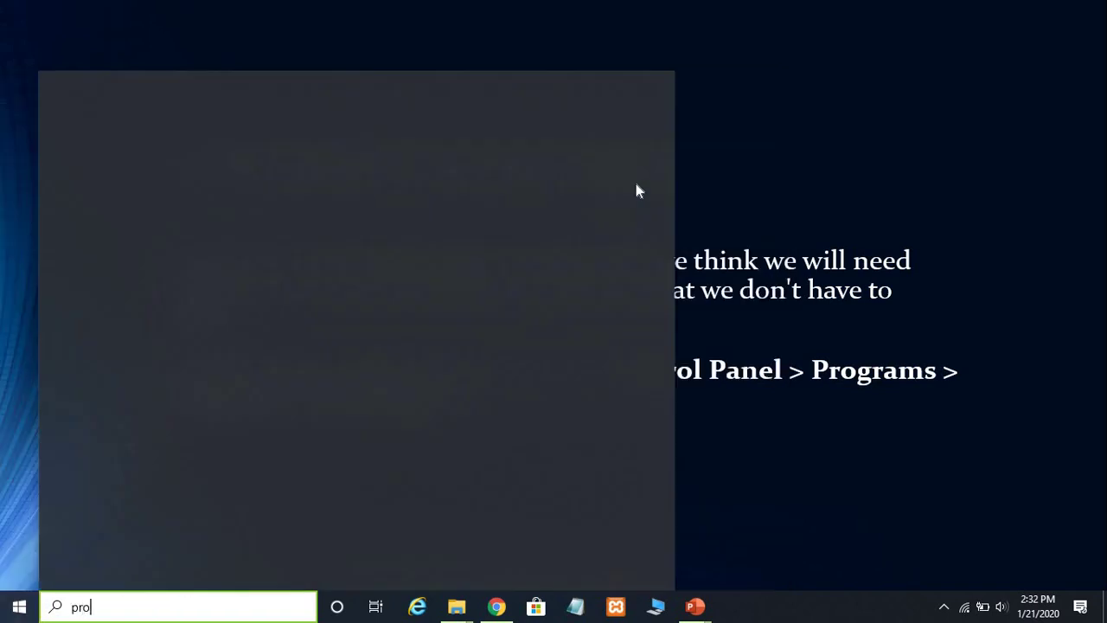
{"action": "key", "text": "BackSpace"}
{"action": "key", "text": "BackSpace"}
{"action": "key", "text": "BackSpace"}
{"action": "key", "text": "BackSpace"}
{"action": "key", "text": "BackSpace"}
{"action": "key", "text": "BackSpace"}
{"action": "key", "text": "BackSpace"}
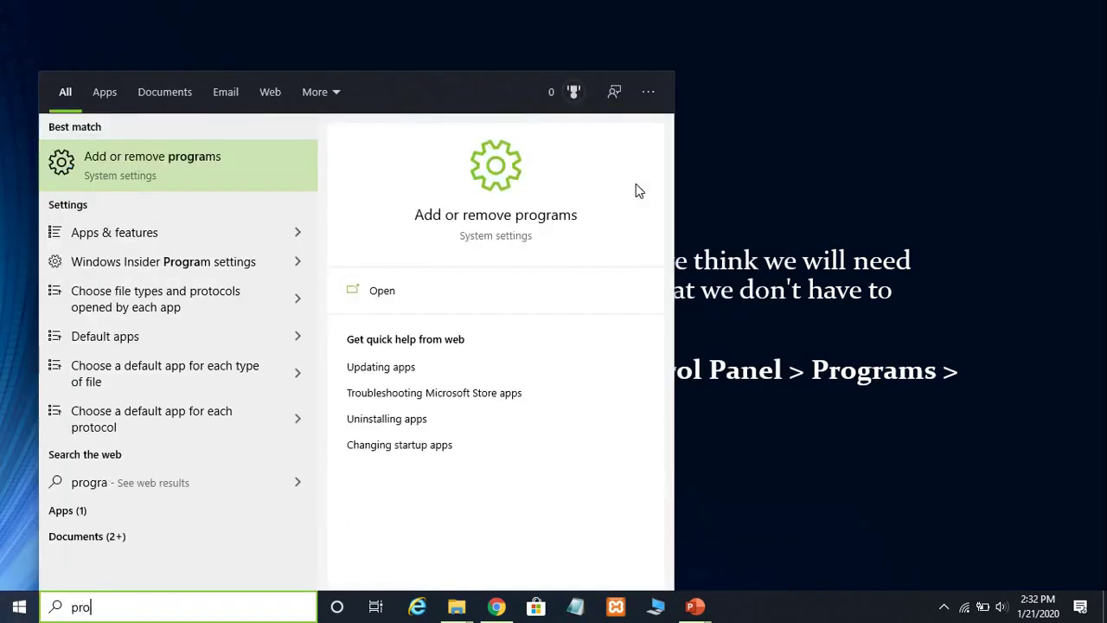
{"action": "type", "text": "add o"}
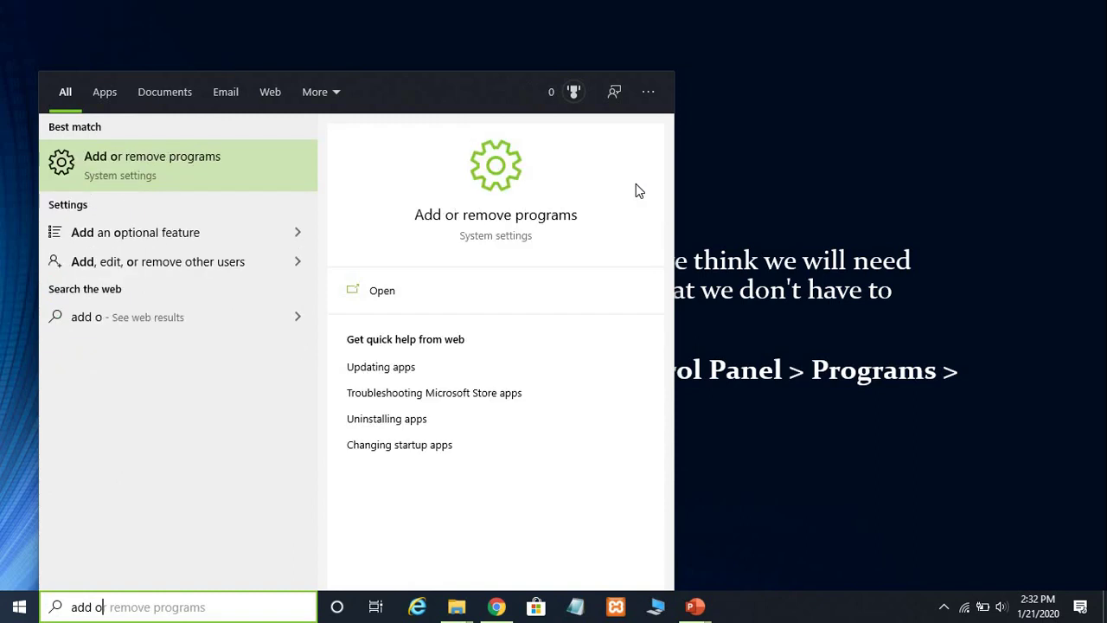
{"action": "left_click", "coordinate": [382, 292]}
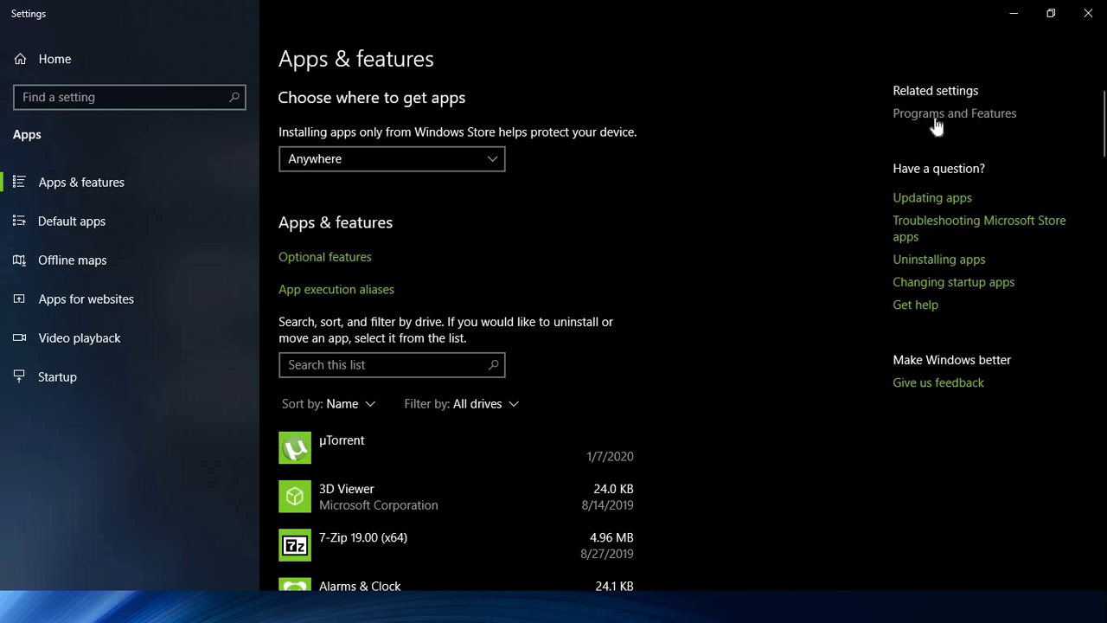
Open Programs and Features from the related settings, maximize its window and select Canon Utilities EOS Utility 2
{"action": "left_click", "coordinate": [935, 118]}
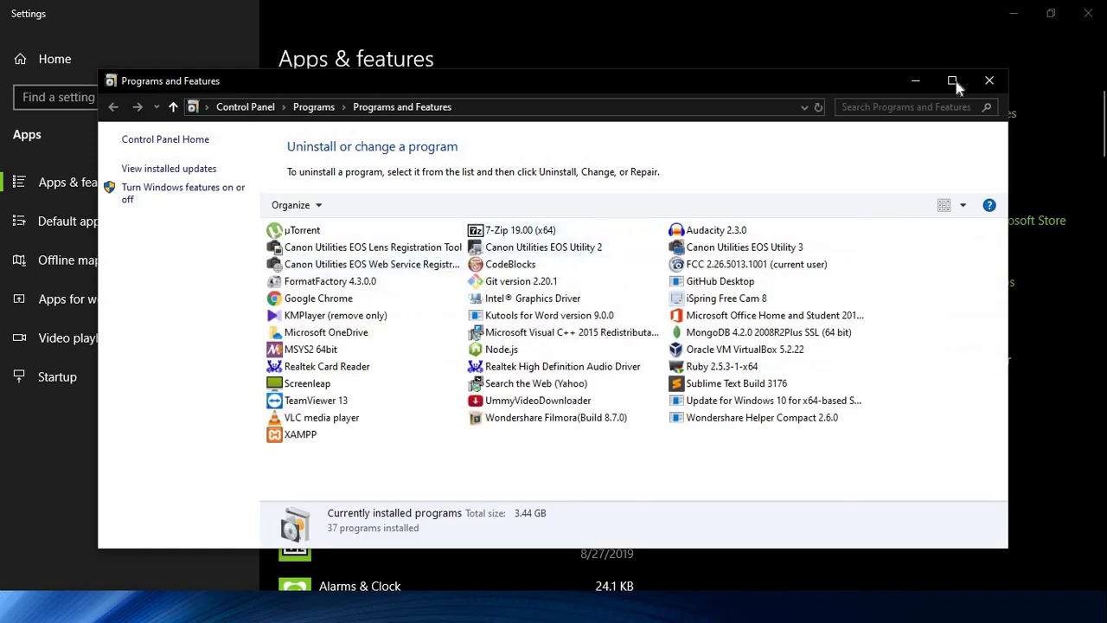
{"action": "left_click", "coordinate": [953, 80]}
{"action": "left_click", "coordinate": [245, 172]}
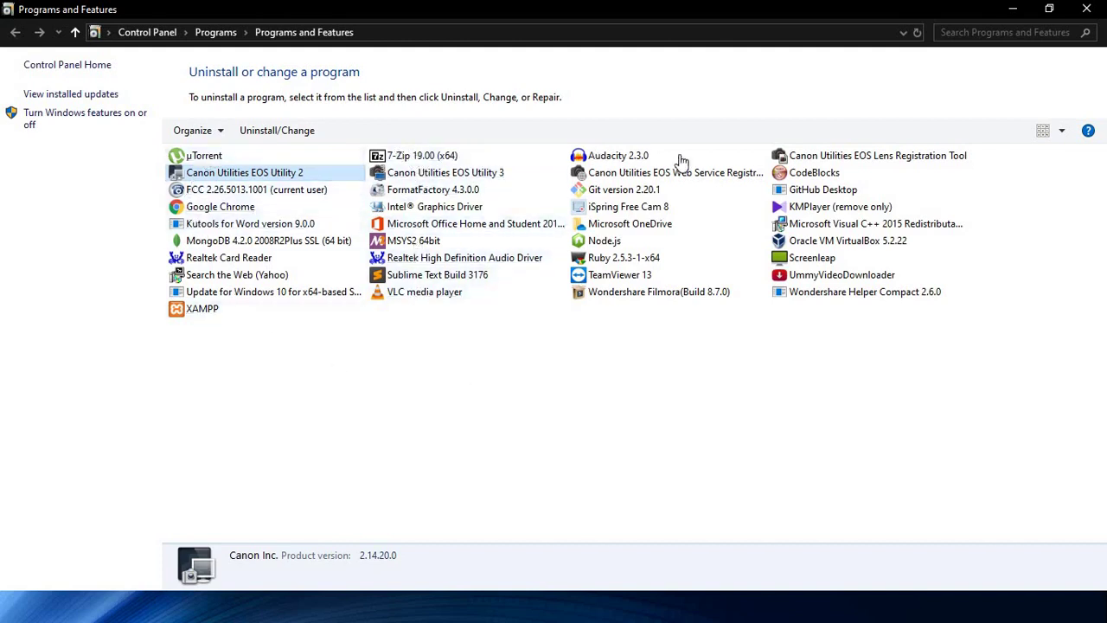
Start uninstalling Screenleap from the installed programs and decline the confirmation
{"action": "left_click", "coordinate": [802, 262]}
{"action": "right_click", "coordinate": [802, 263]}
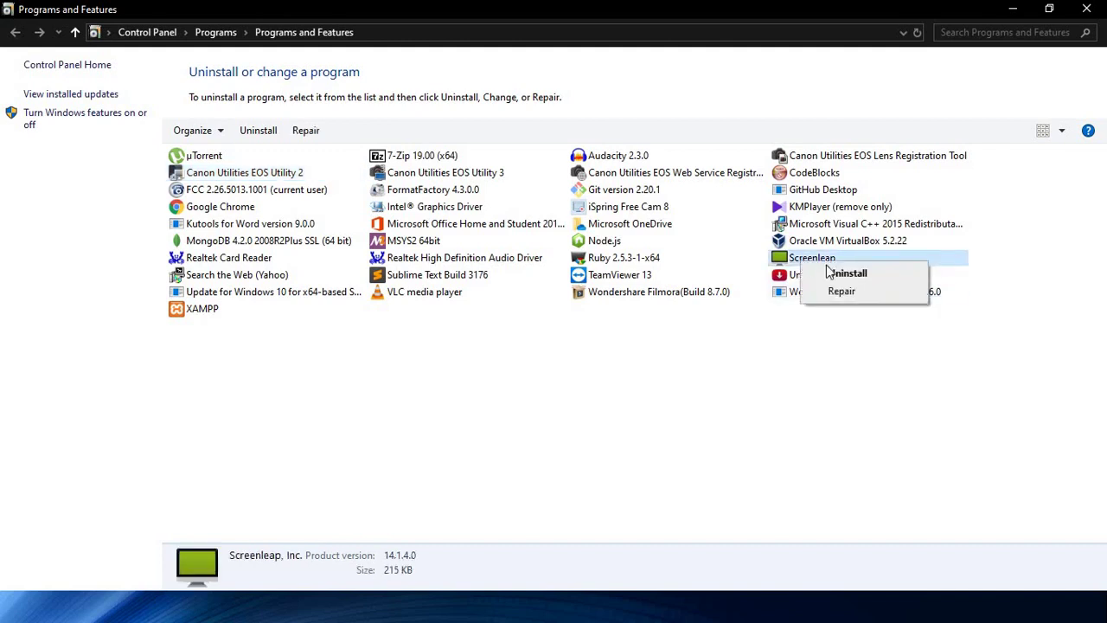
{"action": "left_click", "coordinate": [841, 273]}
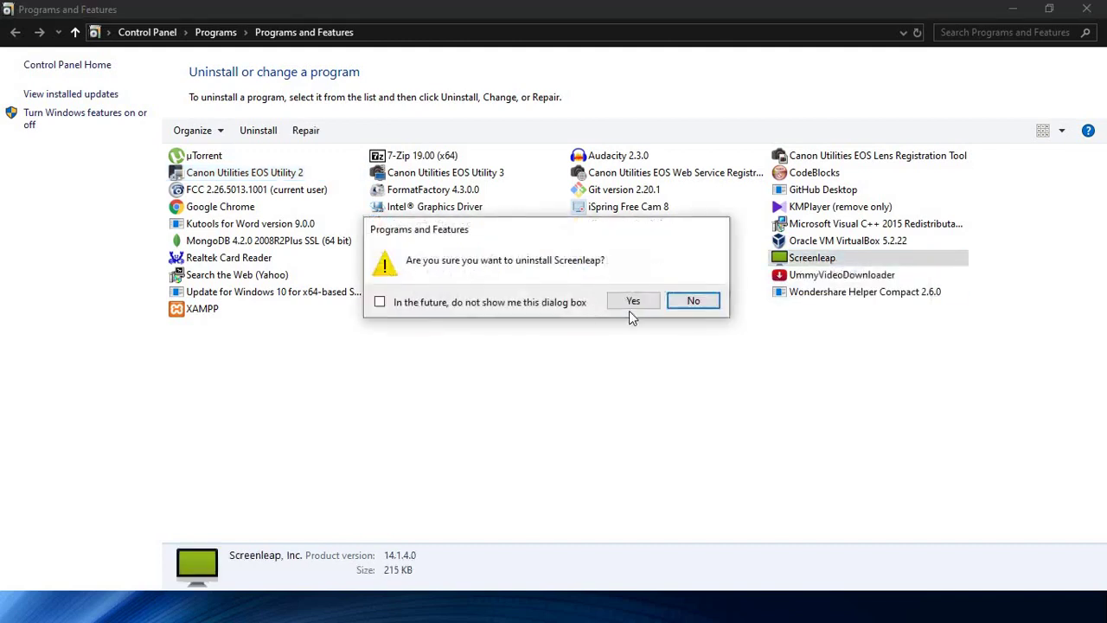
{"action": "left_click", "coordinate": [692, 303]}
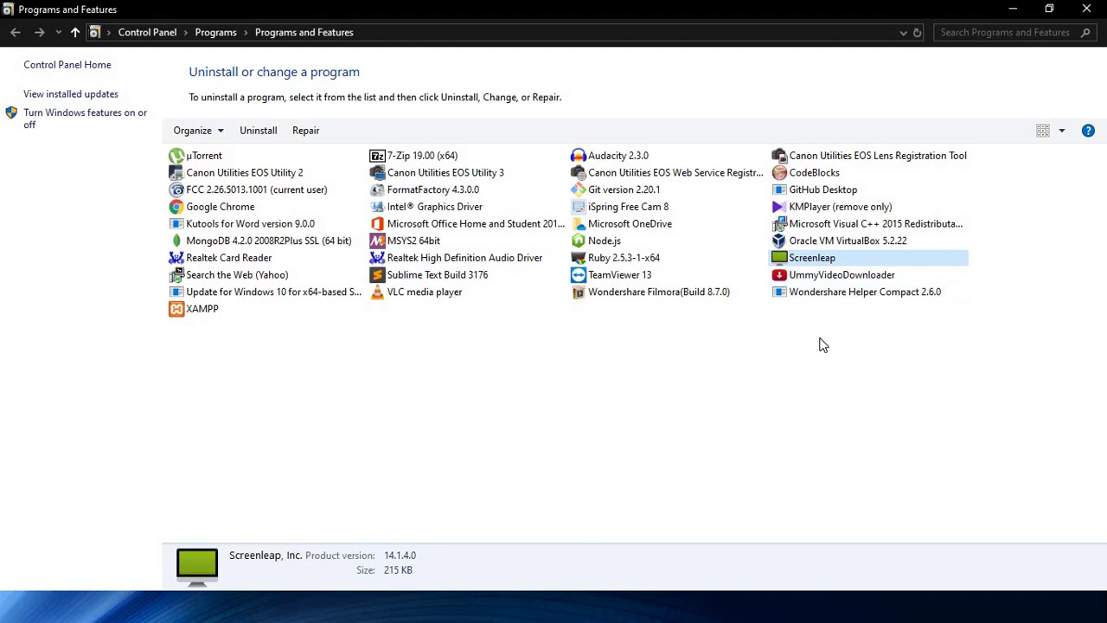
Close Programs and Features, return to the slideshow and advance it to the "4: Delete unnecessary files" slide
{"action": "left_click", "coordinate": [1087, 9]}
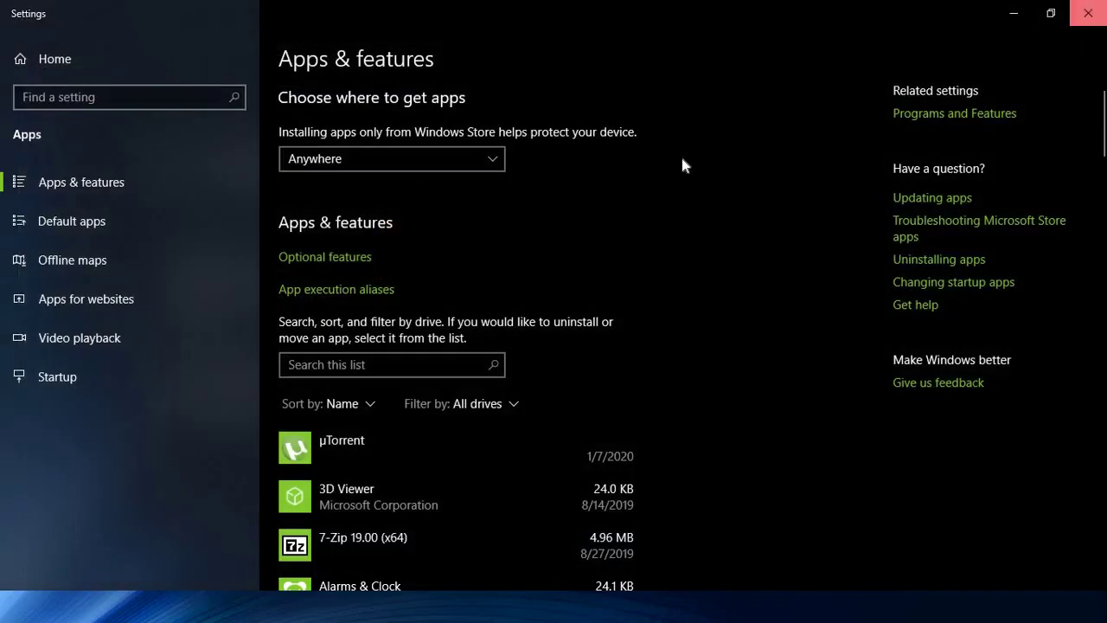
{"action": "key", "text": "alt+Tab"}
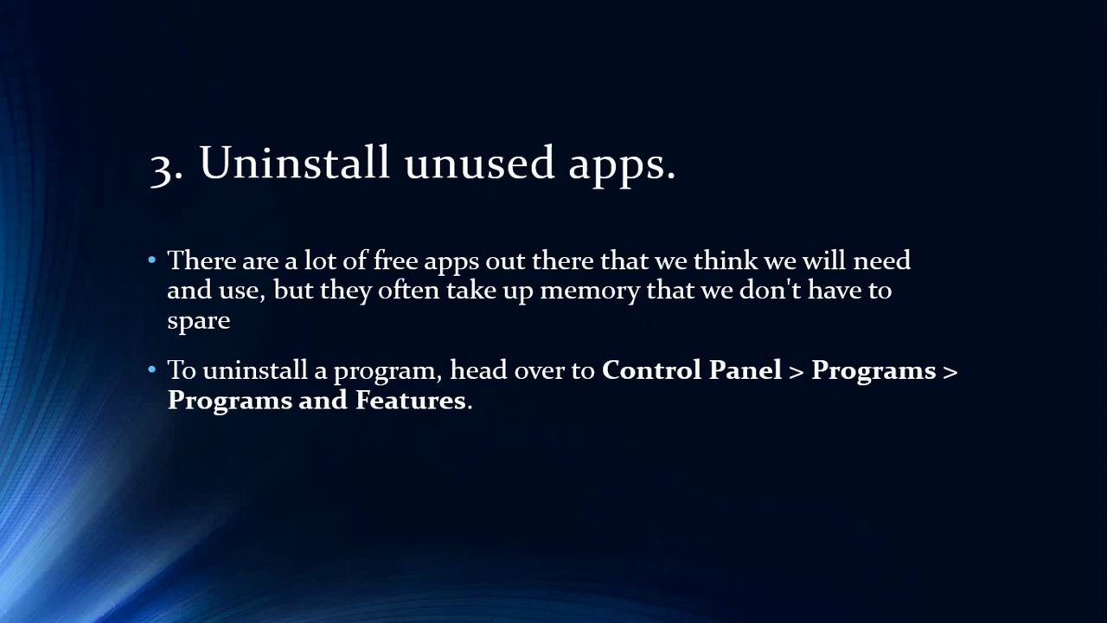
{"action": "key", "text": "Right"}
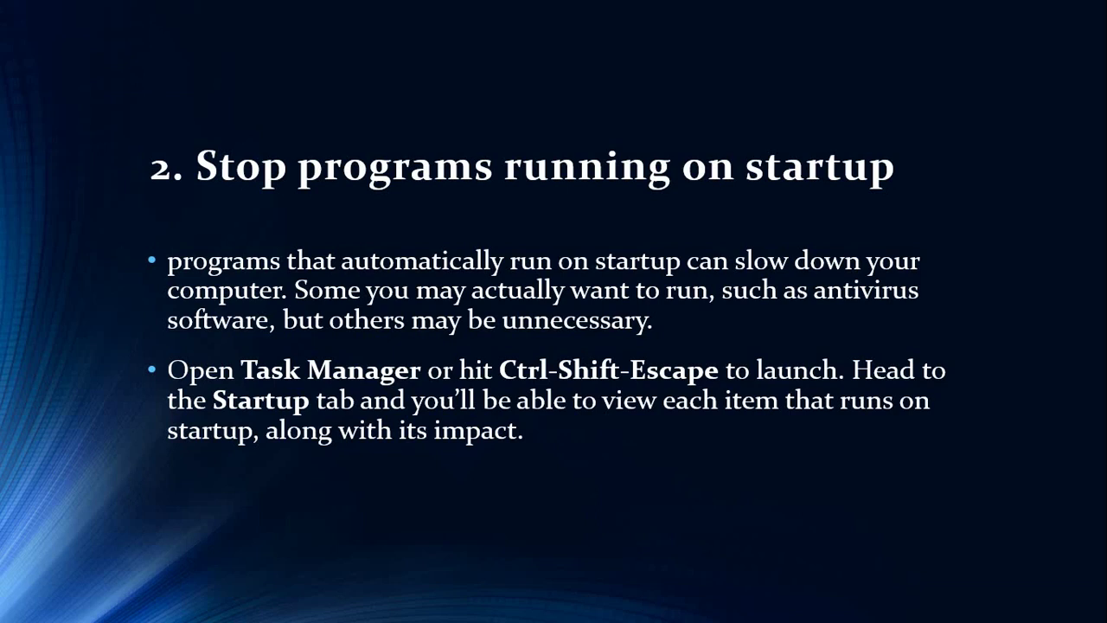
{"action": "key", "text": "Left"}
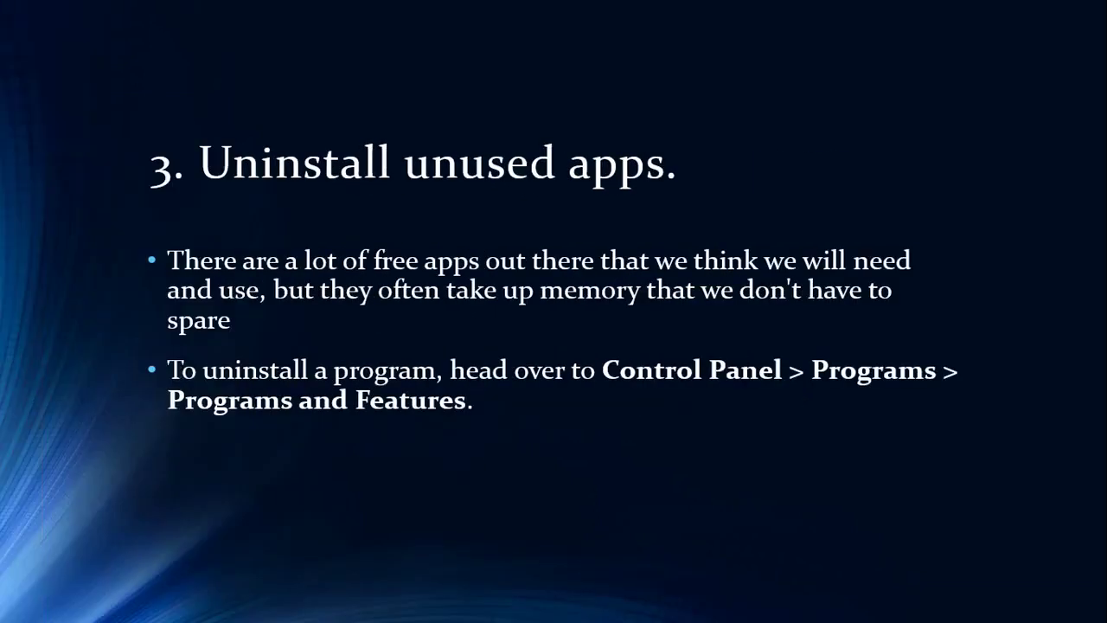
{"action": "key", "text": "Right"}
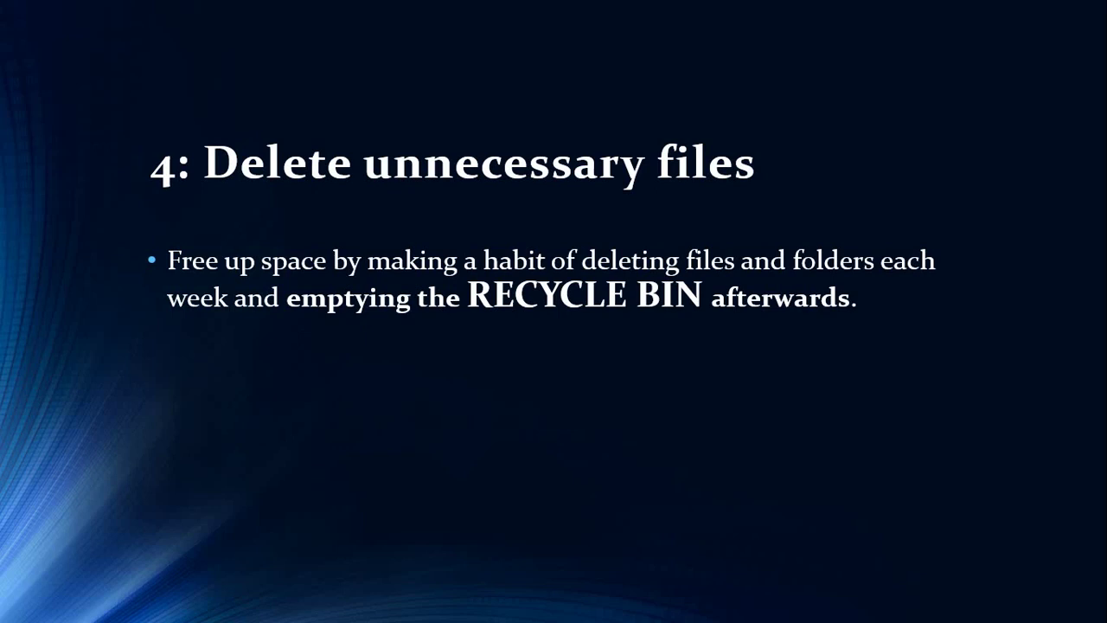
Search Windows for the Recycle Bin and open it
{"action": "key", "text": "super"}
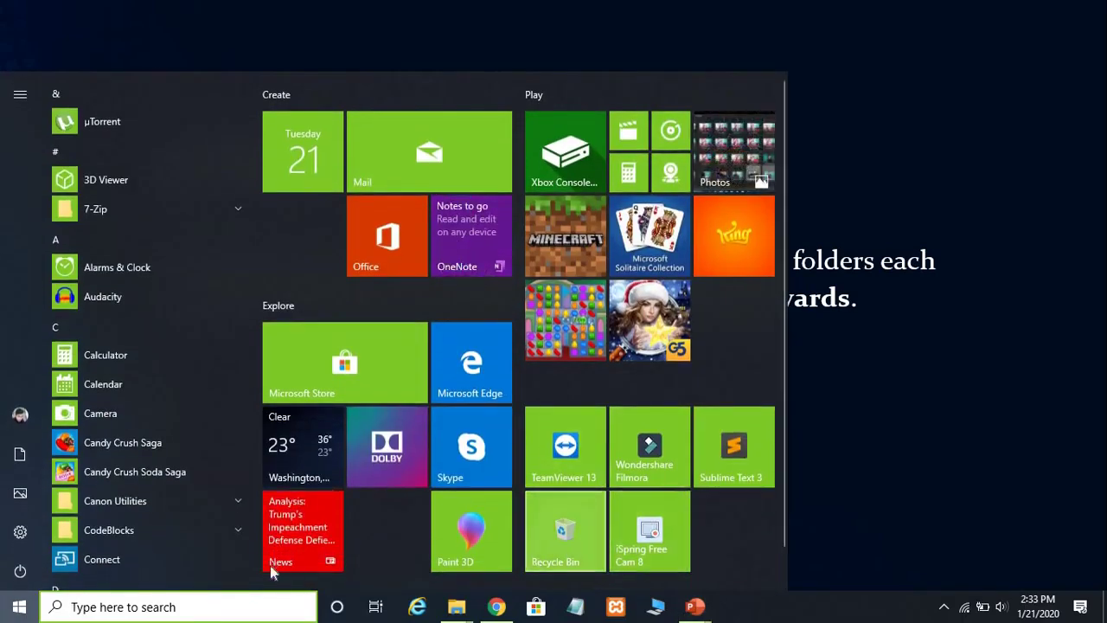
{"action": "type", "text": "recy"}
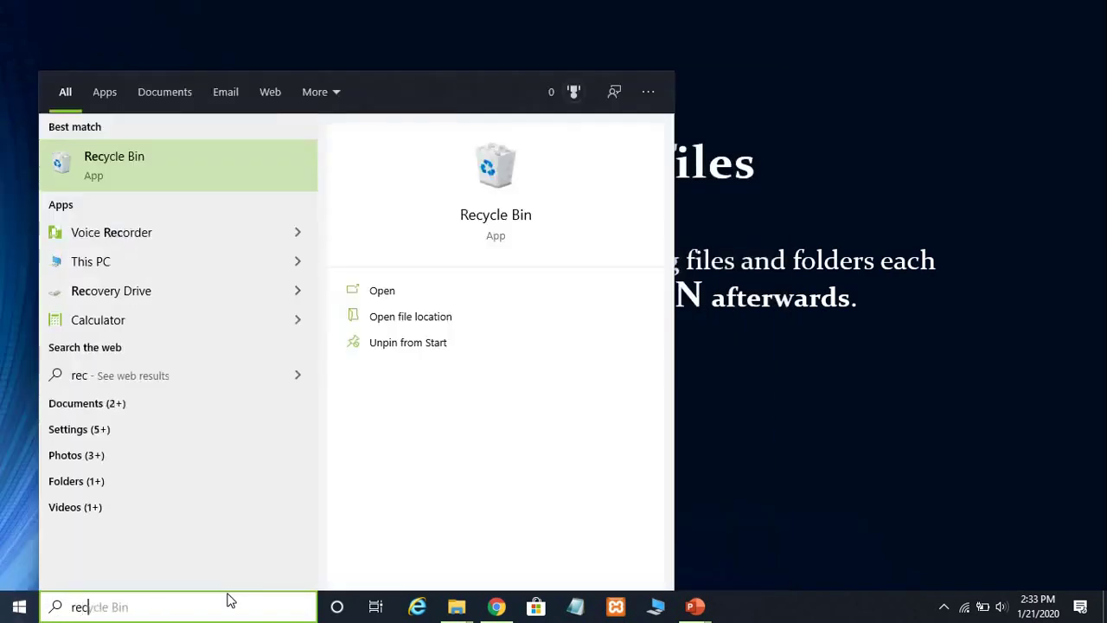
{"action": "left_click", "coordinate": [382, 291]}
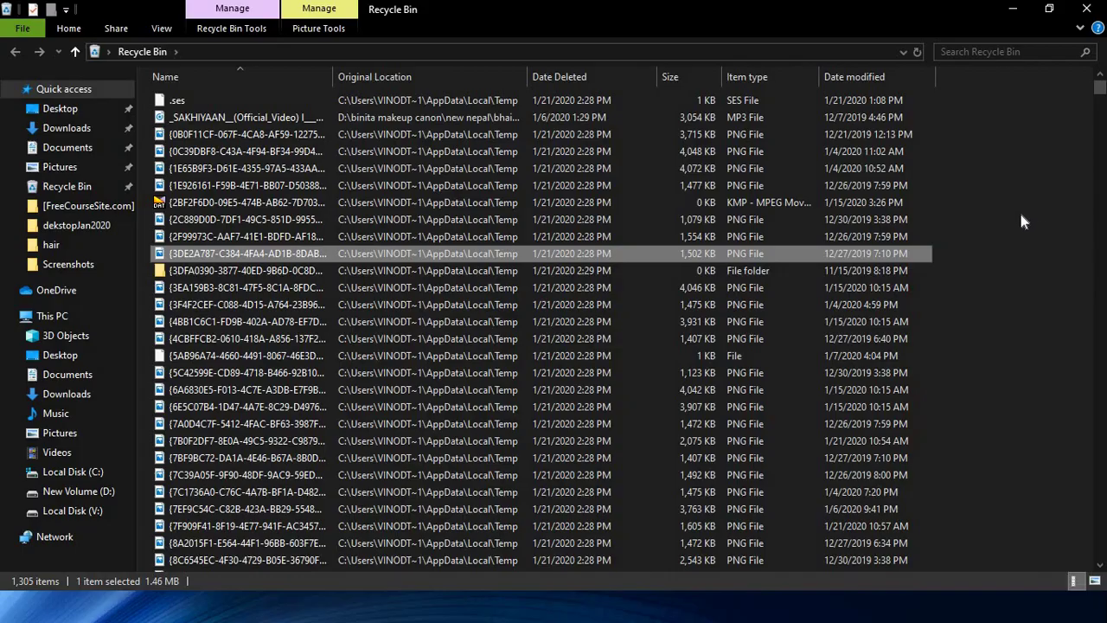
Skim the Recycle Bin's contents, select every item and clear the selection
{"action": "scroll", "coordinate": [1020, 210], "scroll_direction": "down", "scroll_amount": 10}
{"action": "scroll", "coordinate": [1021, 222], "scroll_direction": "up", "scroll_amount": 6}
{"action": "scroll", "coordinate": [1020, 217], "scroll_direction": "down", "scroll_amount": 6}
{"action": "scroll", "coordinate": [1019, 217], "scroll_direction": "up", "scroll_amount": 6}
{"action": "key", "text": "ctrl+a"}
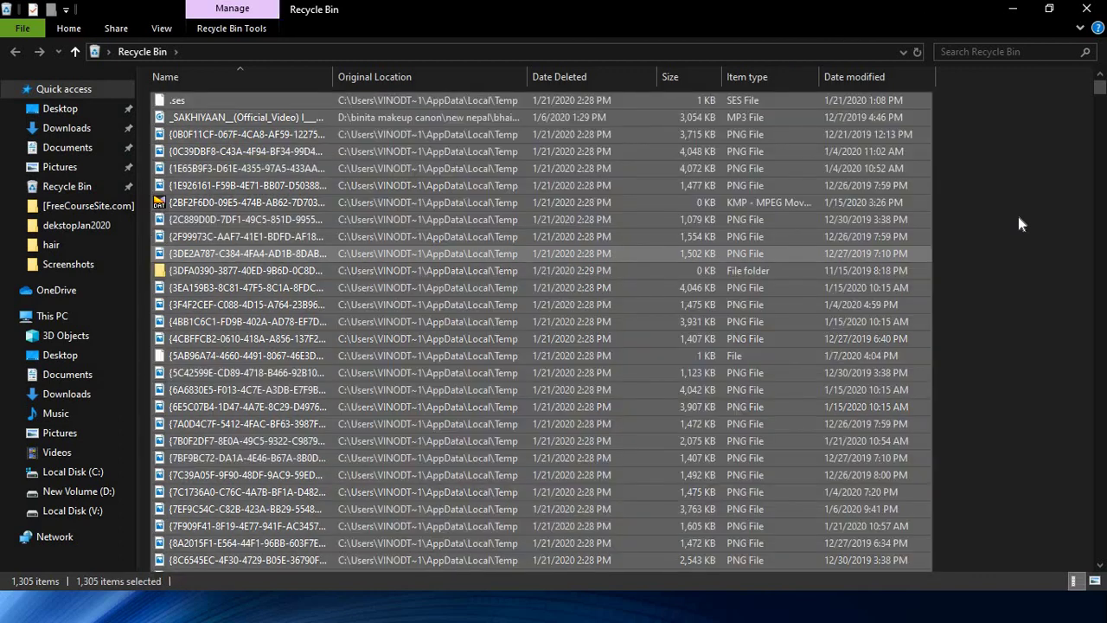
{"action": "left_click", "coordinate": [1011, 217]}
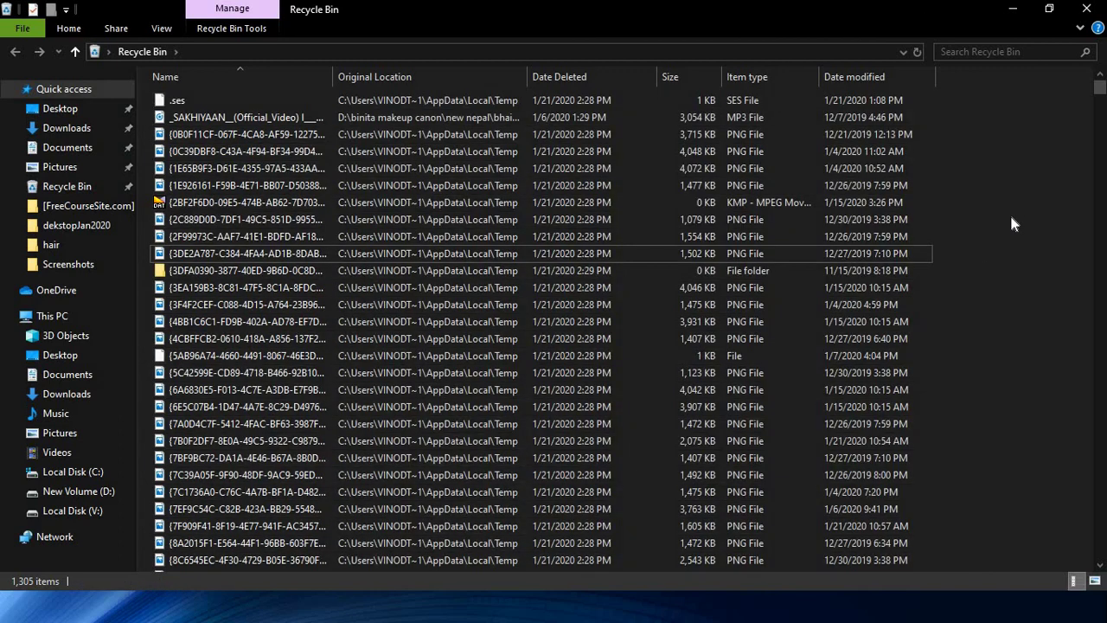
Look through the deleted files in the Recycle Bin and check the actions available for the Ghufa folder
{"action": "scroll", "coordinate": [1012, 217], "scroll_direction": "down", "scroll_amount": 18}
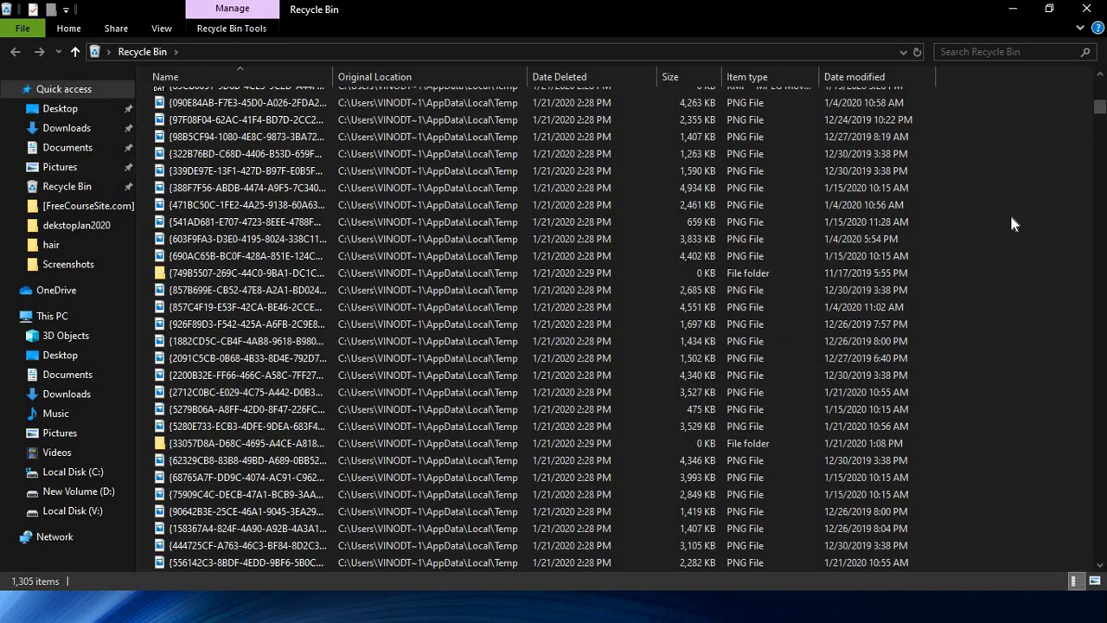
{"action": "scroll", "coordinate": [1007, 248], "scroll_direction": "down", "scroll_amount": 10}
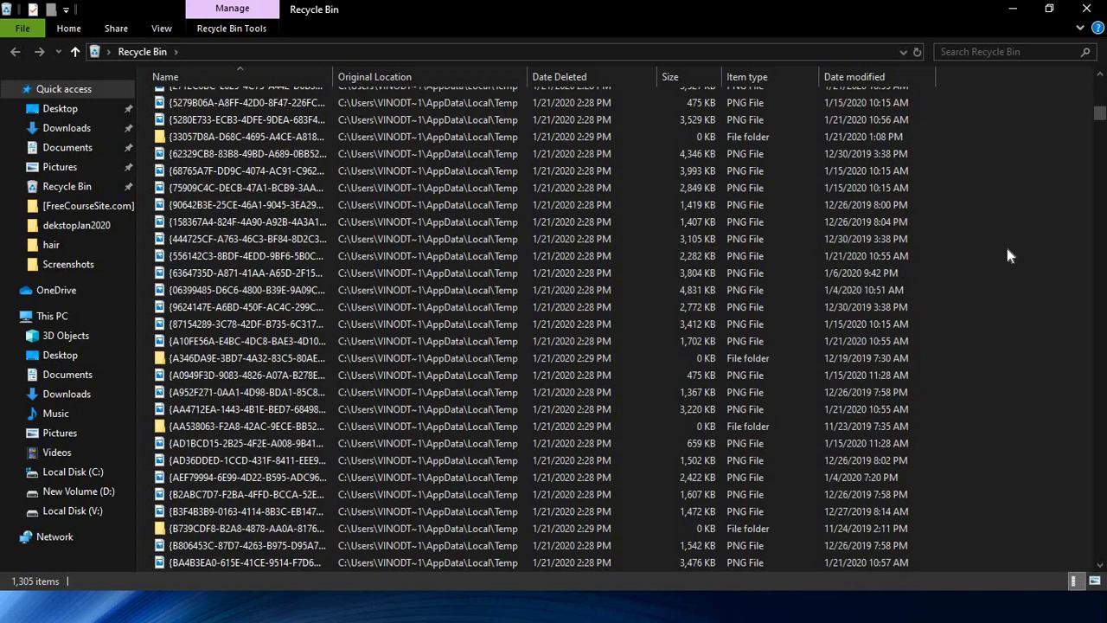
{"action": "scroll", "coordinate": [1007, 255], "scroll_direction": "down", "scroll_amount": 5}
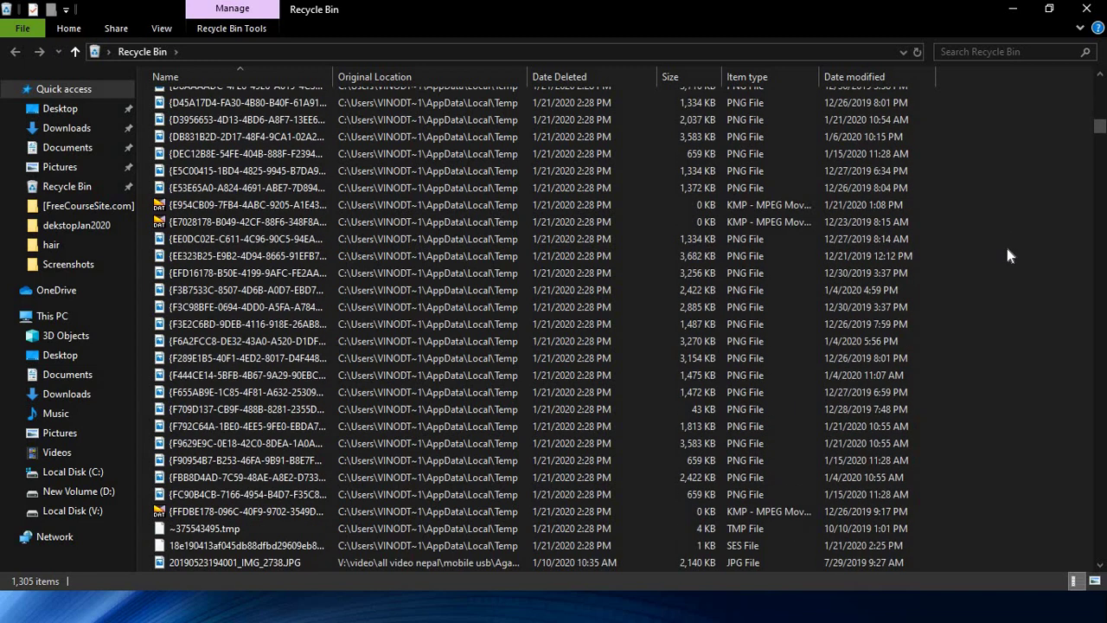
{"action": "scroll", "coordinate": [1007, 249], "scroll_direction": "down", "scroll_amount": 7}
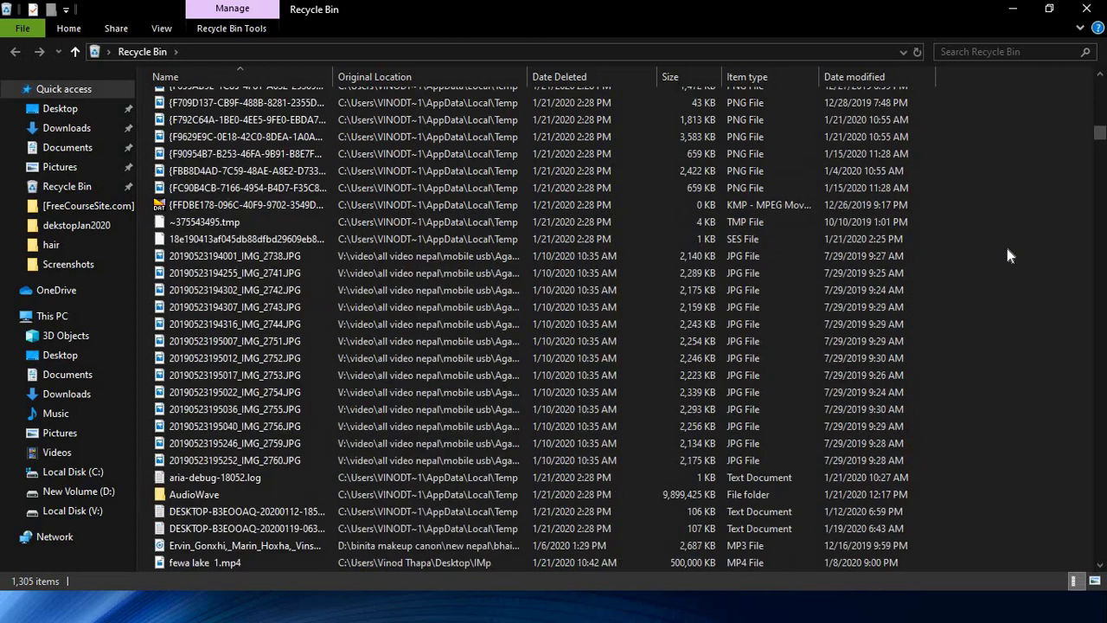
{"action": "scroll", "coordinate": [1007, 248], "scroll_direction": "down", "scroll_amount": 7}
{"action": "scroll", "coordinate": [1007, 255], "scroll_direction": "down", "scroll_amount": 3}
{"action": "scroll", "coordinate": [905, 217], "scroll_direction": "up", "scroll_amount": 1}
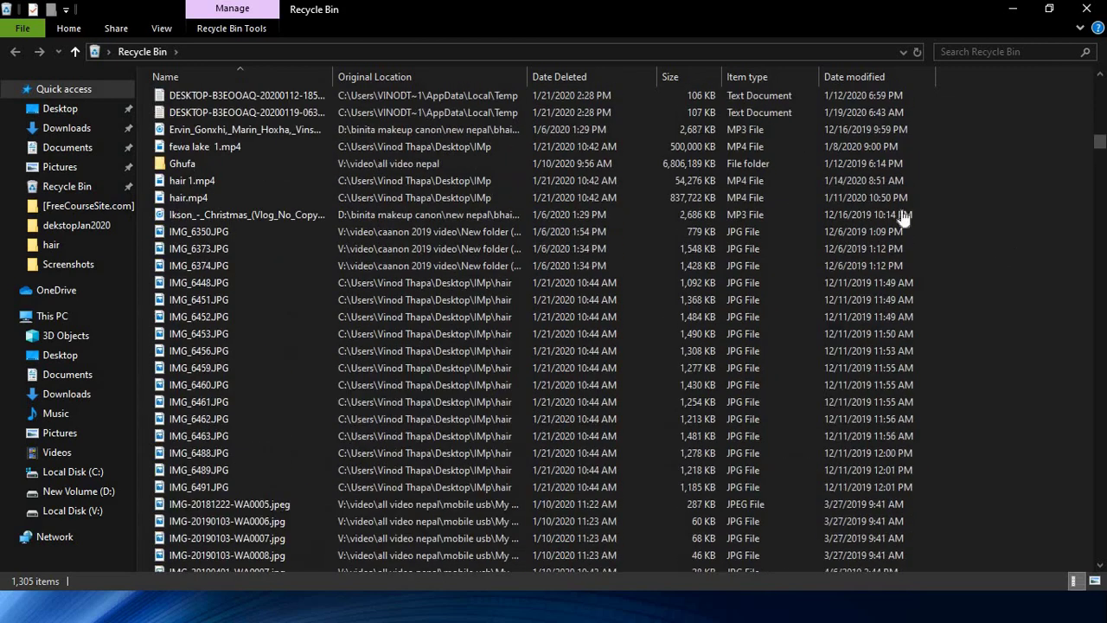
{"action": "right_click", "coordinate": [172, 167]}
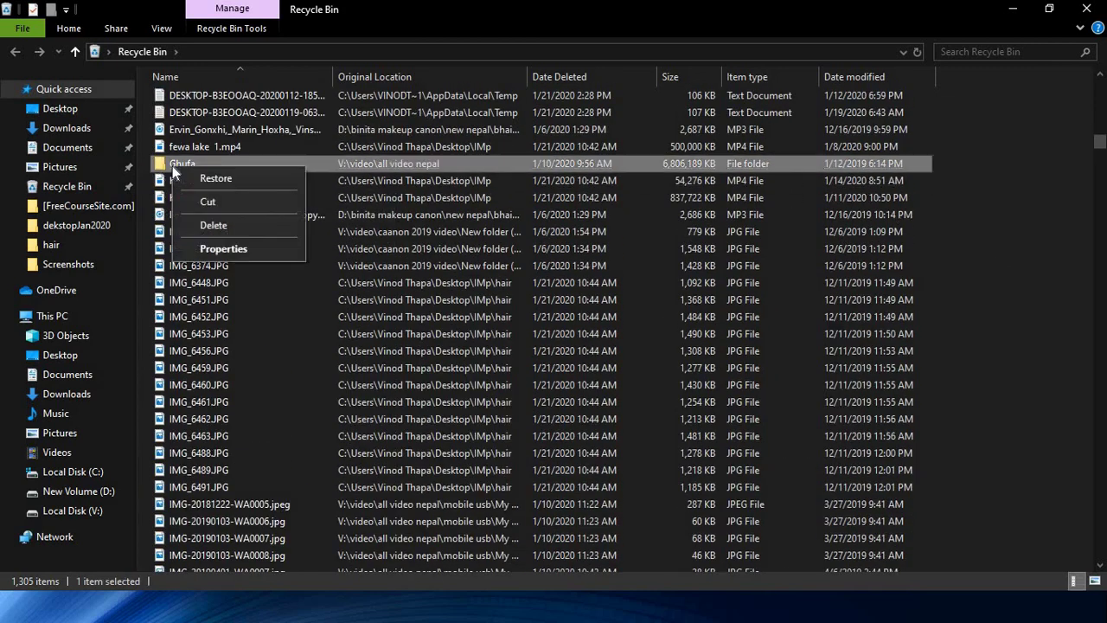
{"action": "left_click", "coordinate": [1027, 261]}
Review more of the deleted files, select all Recycle Bin items again and deselect them
{"action": "scroll", "coordinate": [1024, 261], "scroll_direction": "down", "scroll_amount": 10}
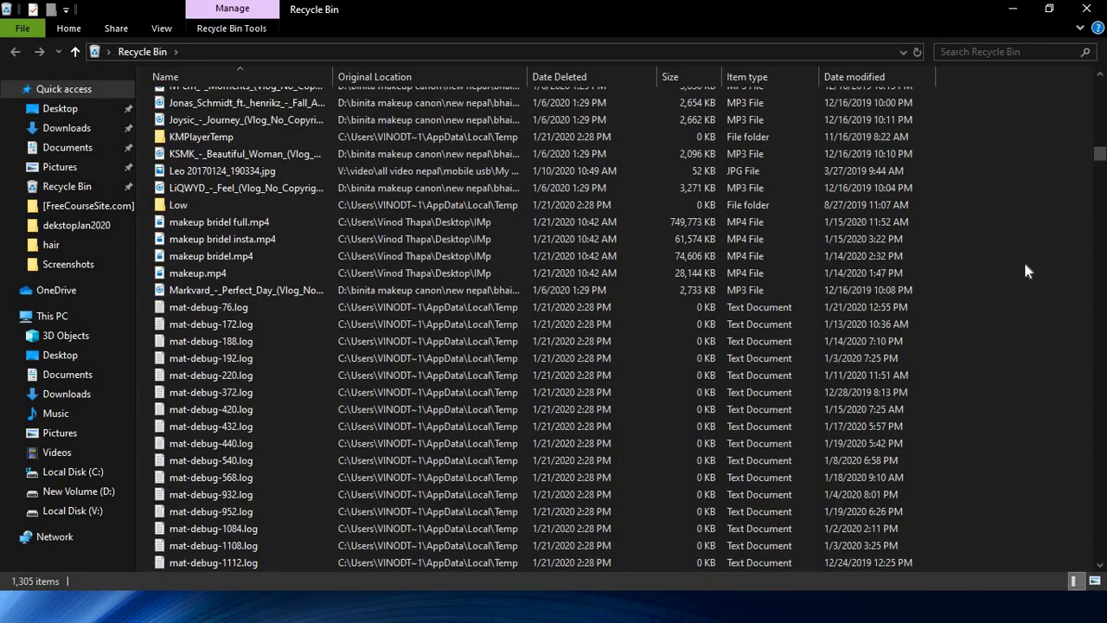
{"action": "scroll", "coordinate": [1026, 268], "scroll_direction": "up", "scroll_amount": 9}
{"action": "scroll", "coordinate": [1026, 268], "scroll_direction": "up", "scroll_amount": 20}
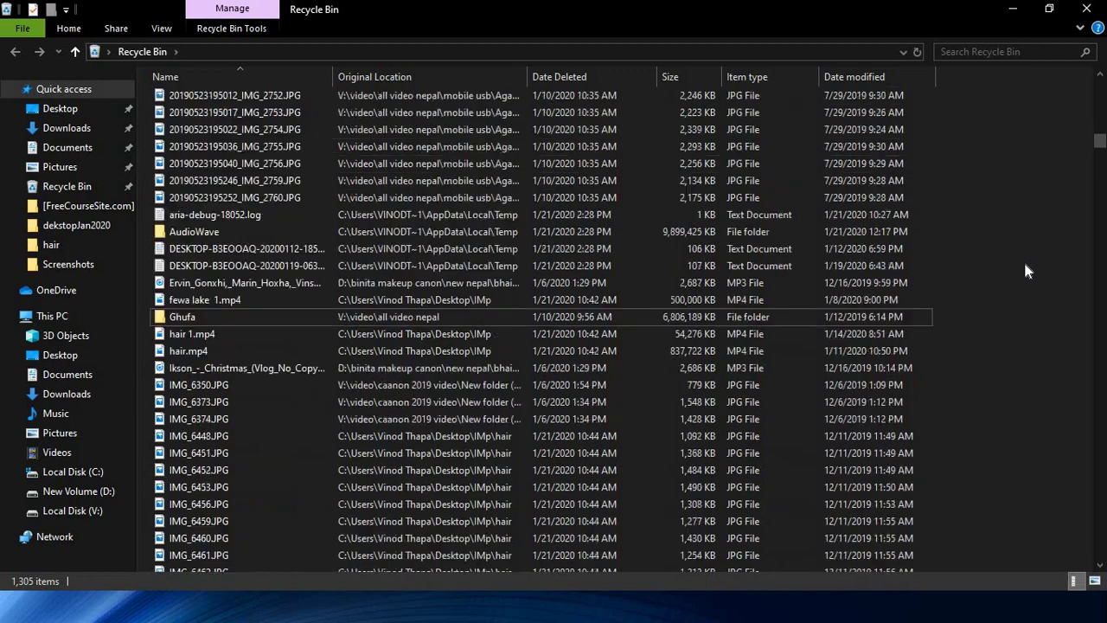
{"action": "scroll", "coordinate": [1022, 266], "scroll_direction": "up", "scroll_amount": 5}
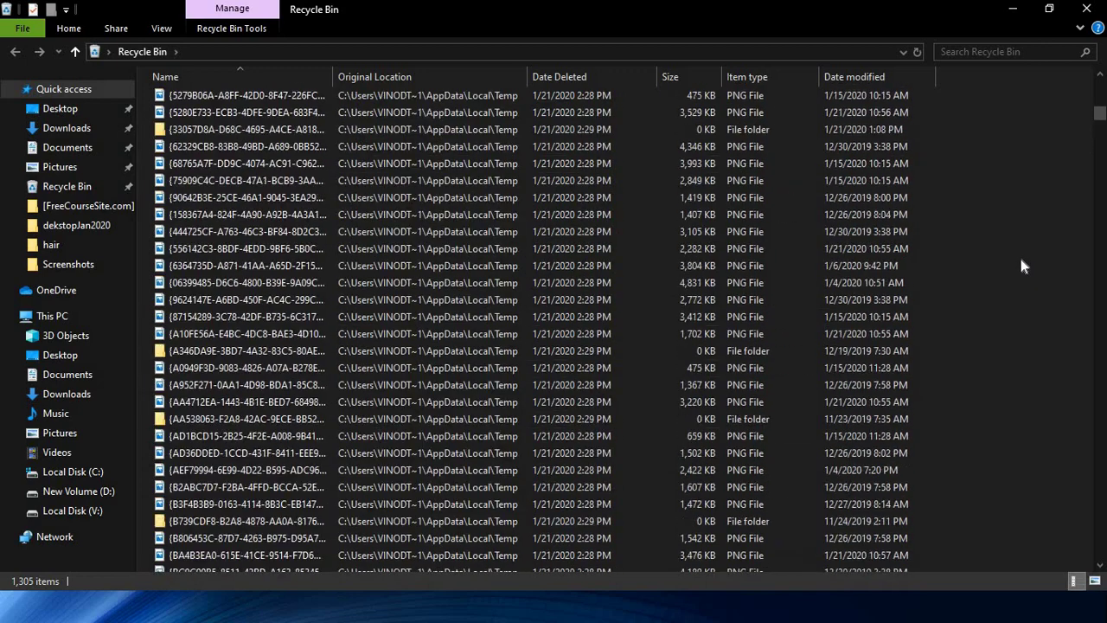
{"action": "key", "text": "ctrl+a"}
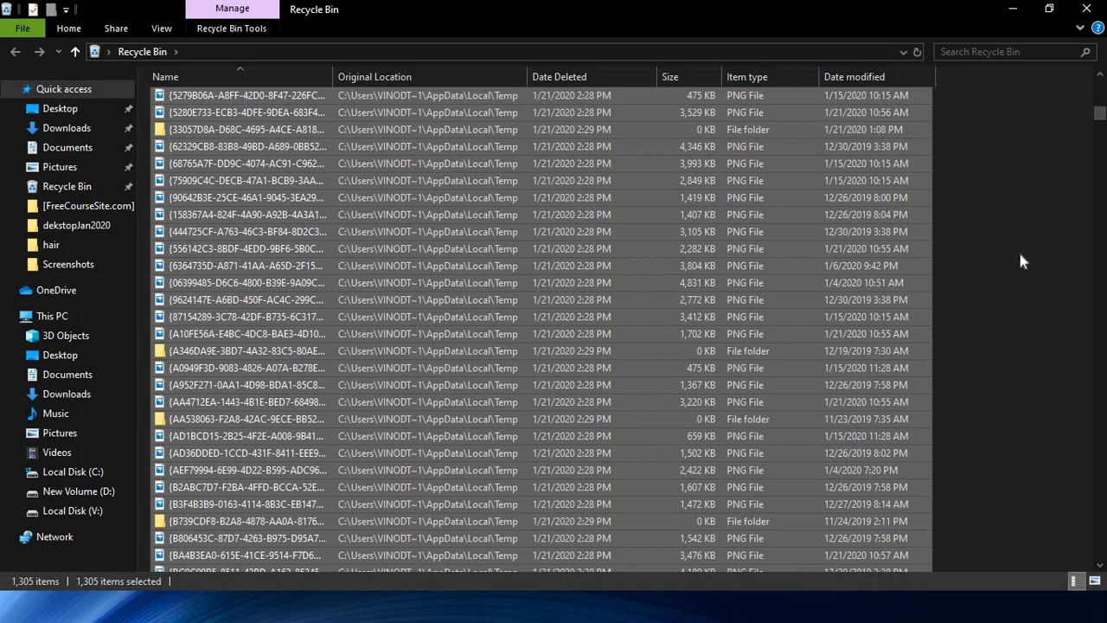
{"action": "left_click", "coordinate": [1014, 282]}
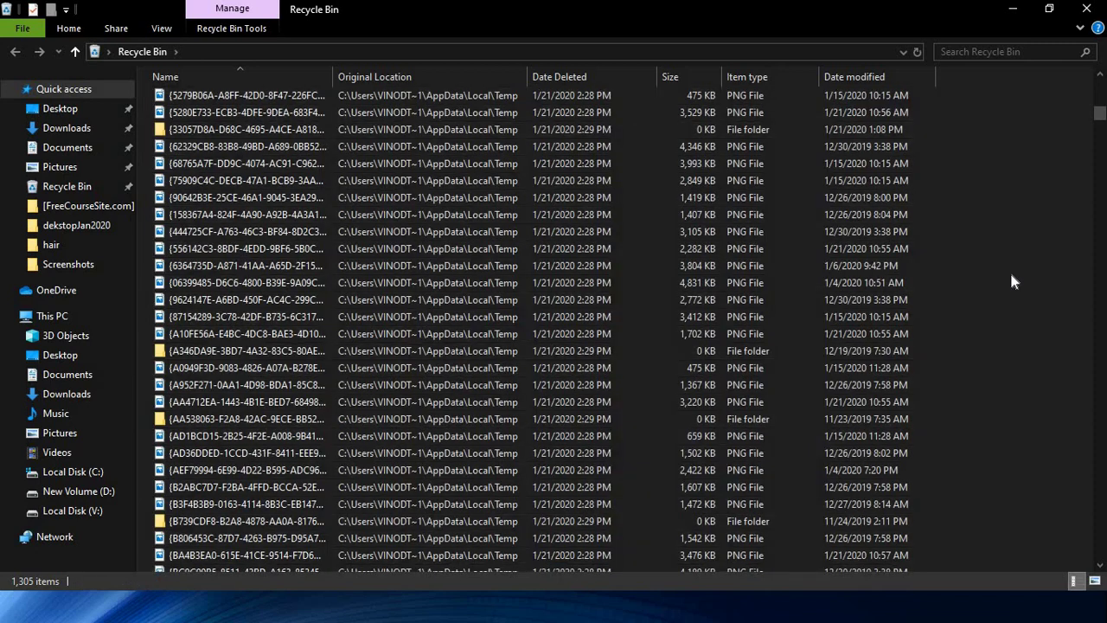
Select a block of 20 items in the Recycle Bin and delete them permanently
{"action": "scroll", "coordinate": [1035, 336], "scroll_direction": "down", "scroll_amount": 13}
{"action": "scroll", "coordinate": [1035, 336], "scroll_direction": "up", "scroll_amount": 8}
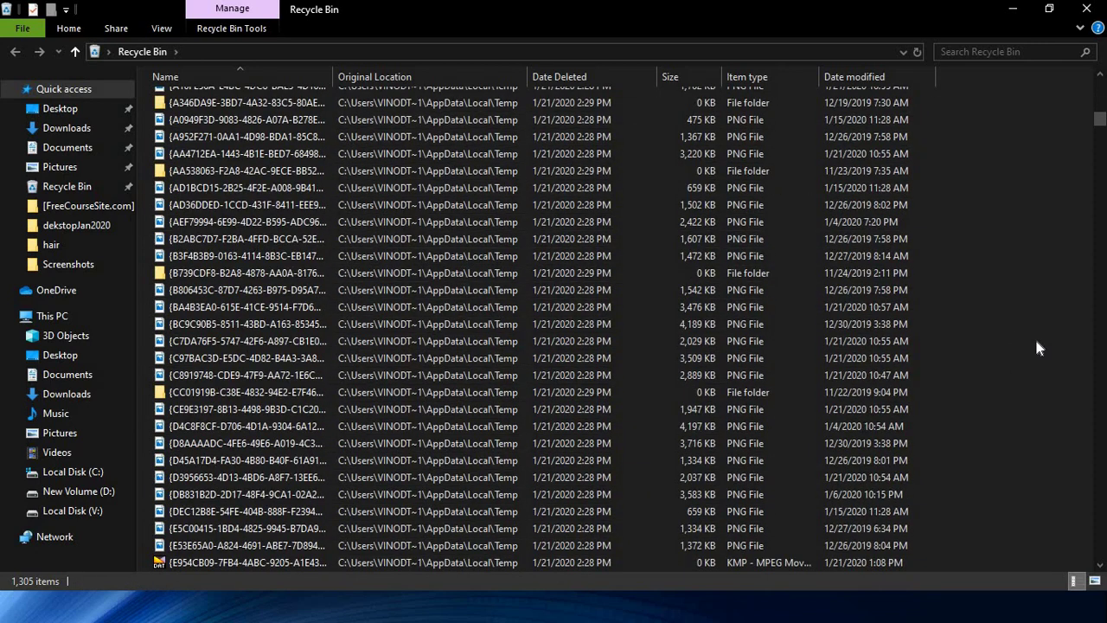
{"action": "scroll", "coordinate": [1038, 343], "scroll_direction": "down", "scroll_amount": 12}
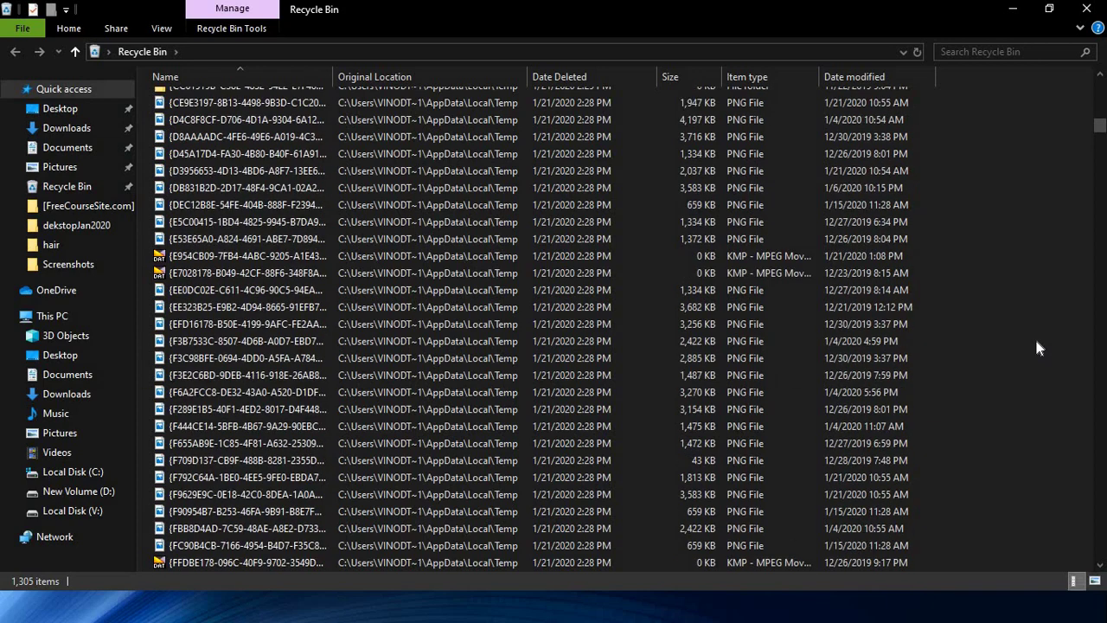
{"action": "scroll", "coordinate": [1038, 347], "scroll_direction": "up", "scroll_amount": 20}
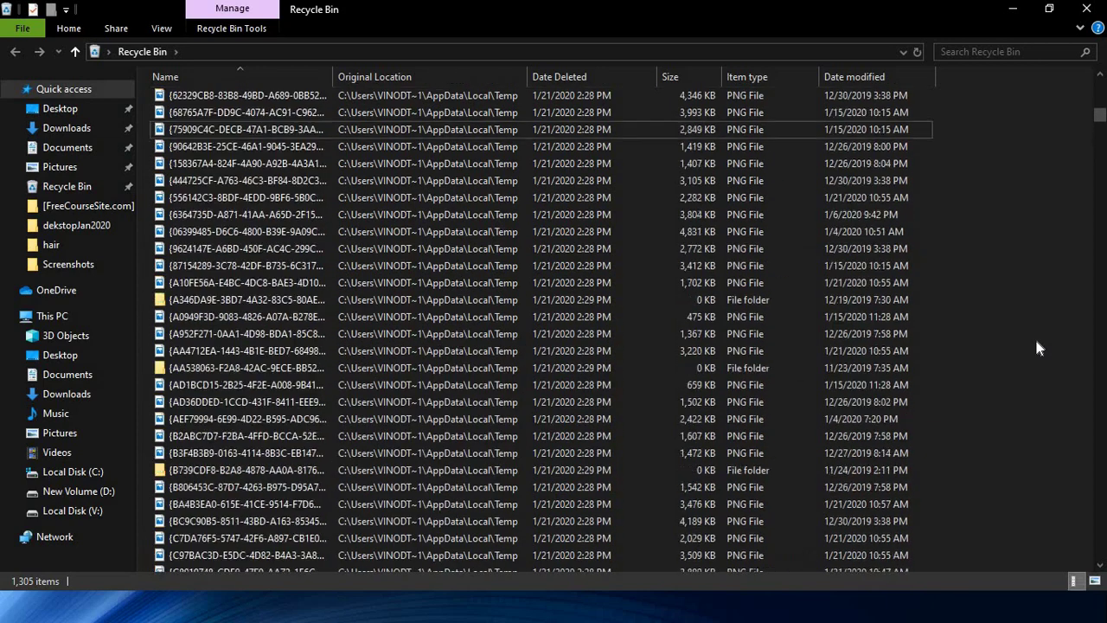
{"action": "scroll", "coordinate": [1038, 348], "scroll_direction": "up", "scroll_amount": 1}
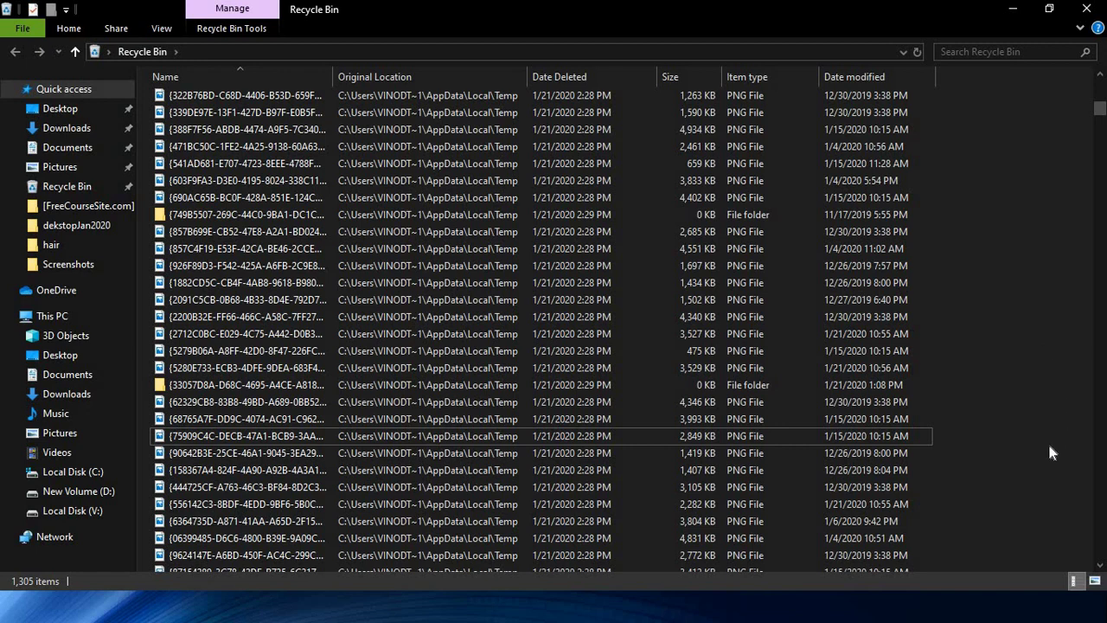
{"action": "left_click_drag", "start_coordinate": [1042, 447], "coordinate": [268, 132]}
{"action": "right_click", "coordinate": [282, 132]}
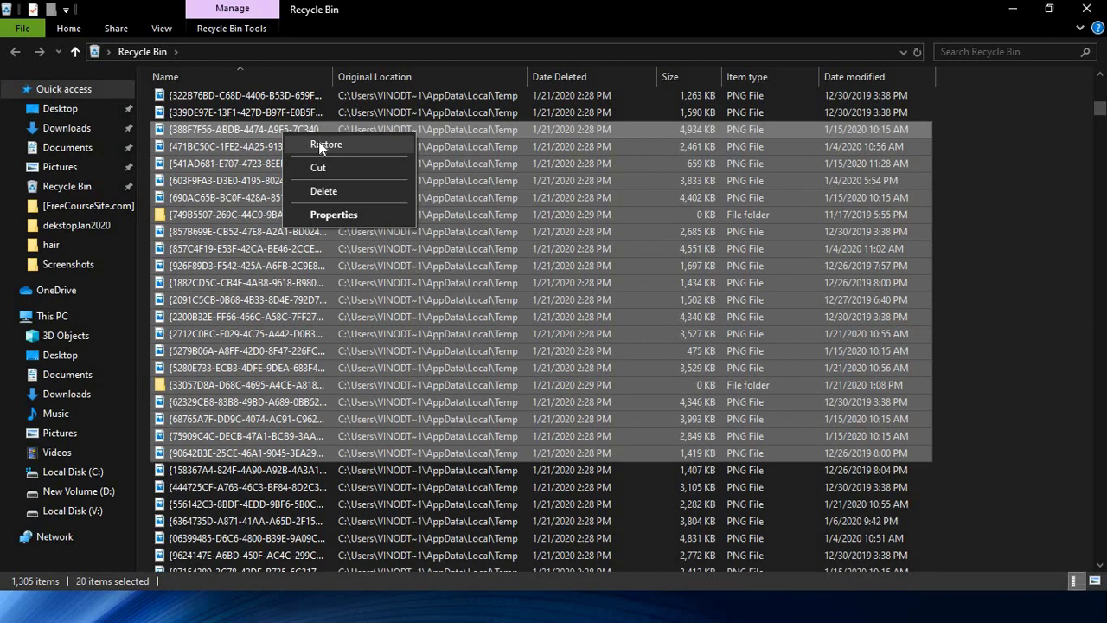
{"action": "left_click", "coordinate": [314, 192]}
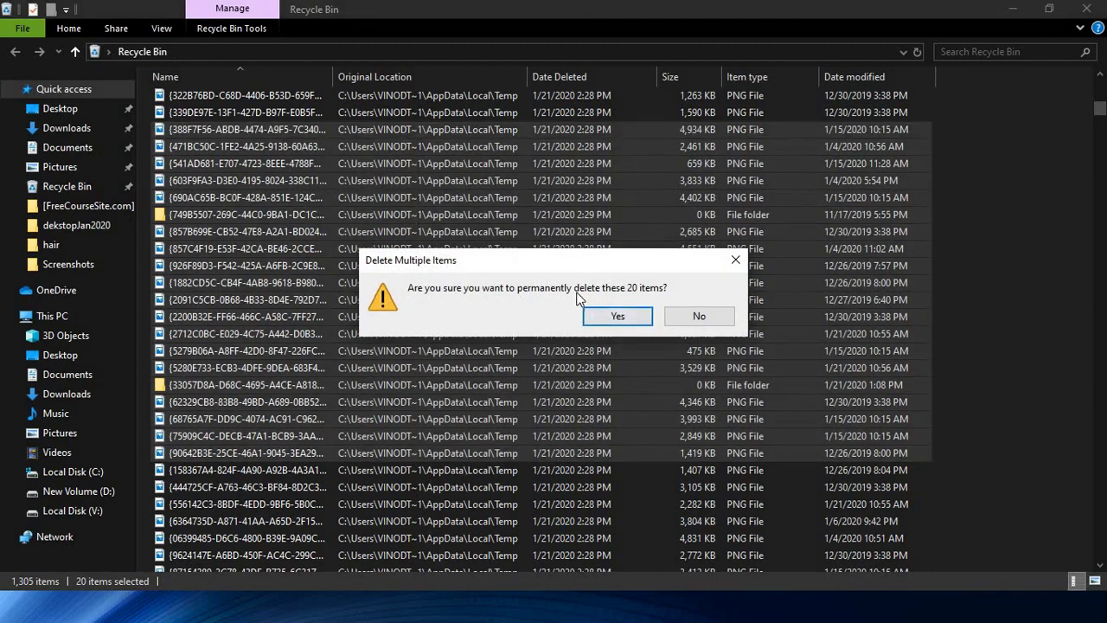
{"action": "left_click", "coordinate": [626, 318]}
{"action": "left_click", "coordinate": [622, 317]}
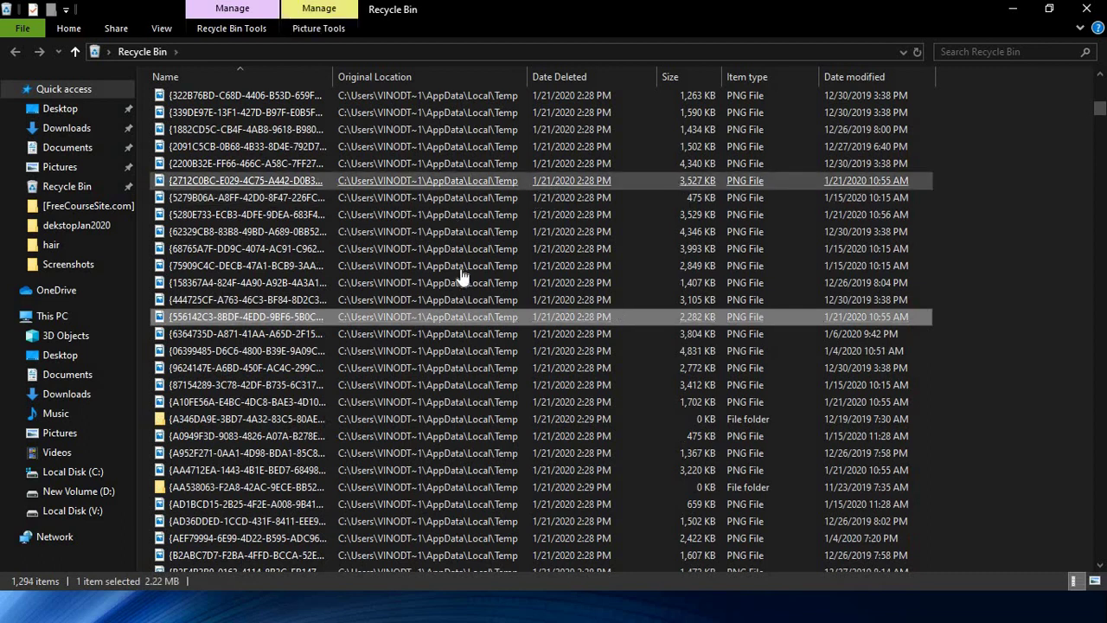
{"action": "key", "text": "Up"}
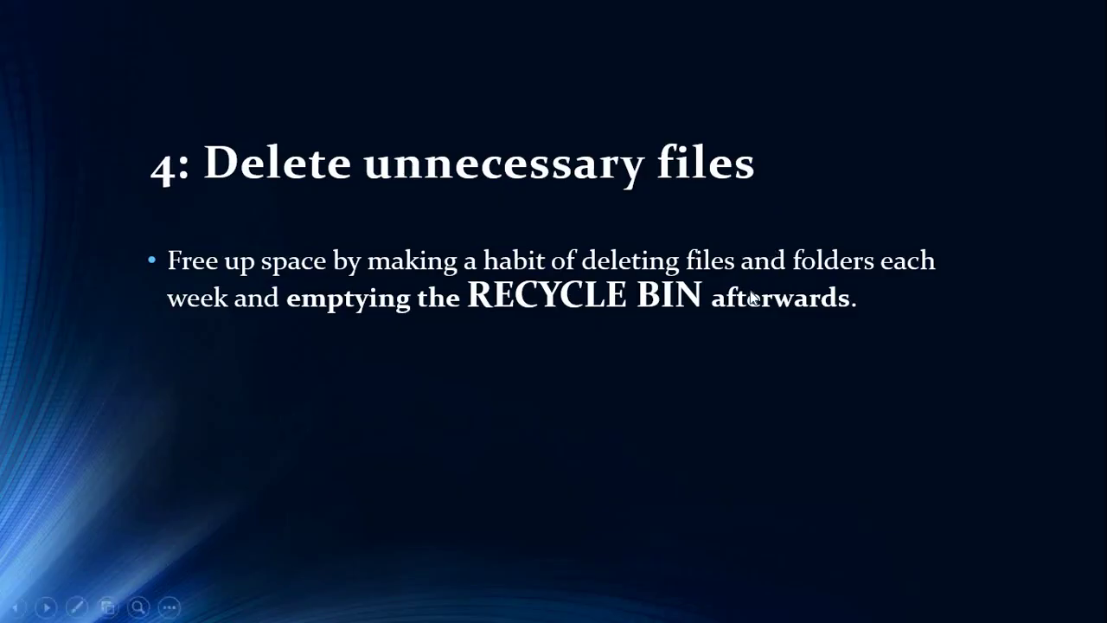
{"action": "left_click", "coordinate": [751, 297]}
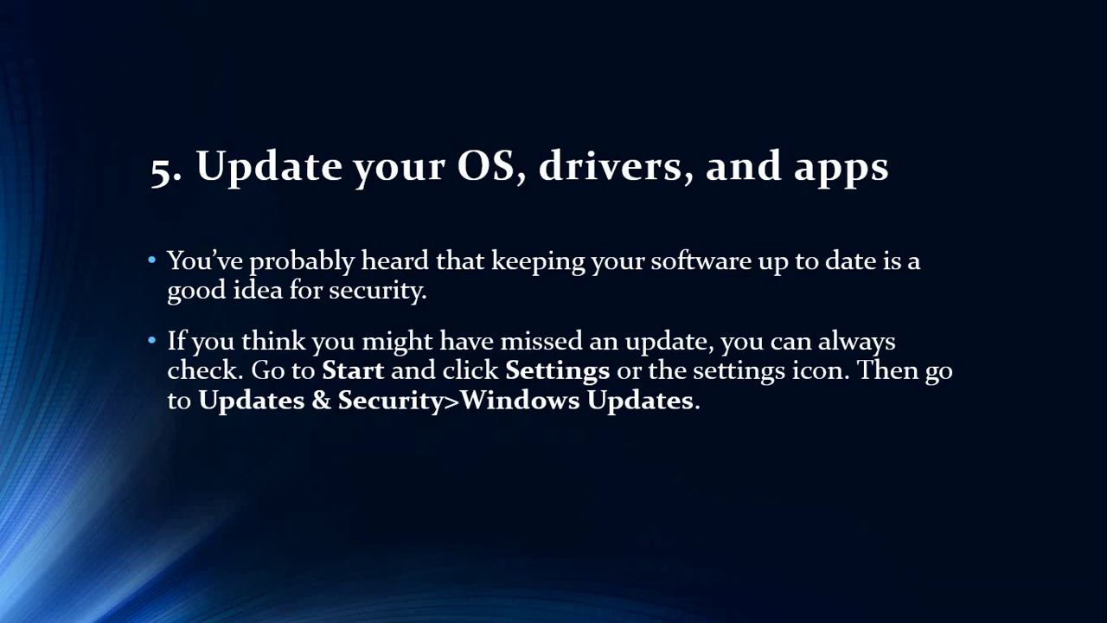
Search Windows for "upd", open Check for updates to view the Windows Update status, and close the settings
{"action": "key", "text": "super"}
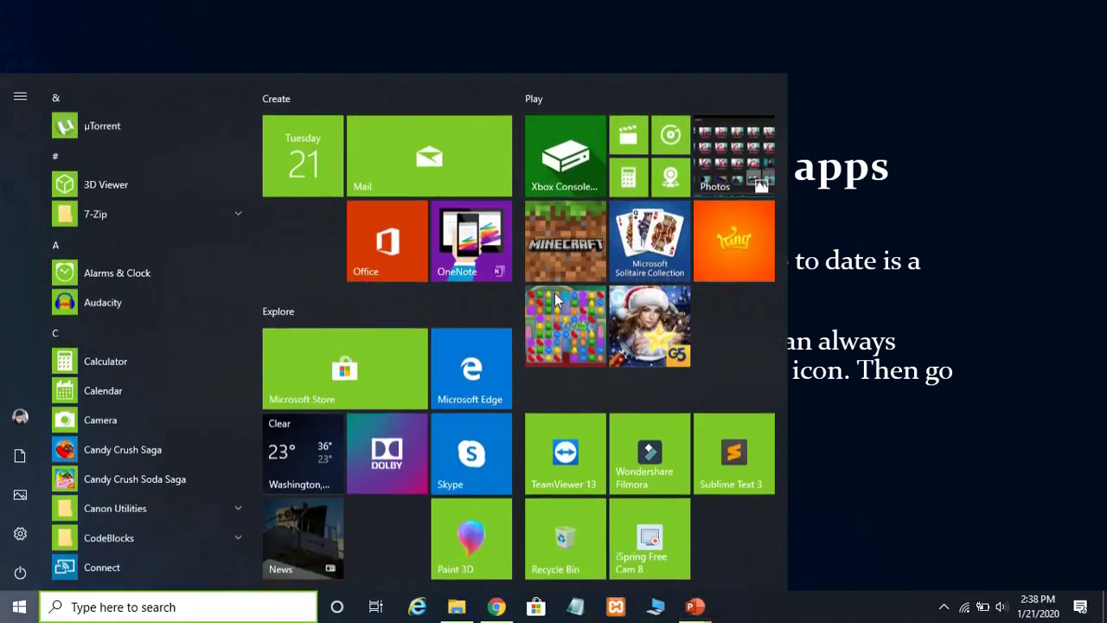
{"action": "key", "text": "Escape"}
{"action": "key", "text": "super"}
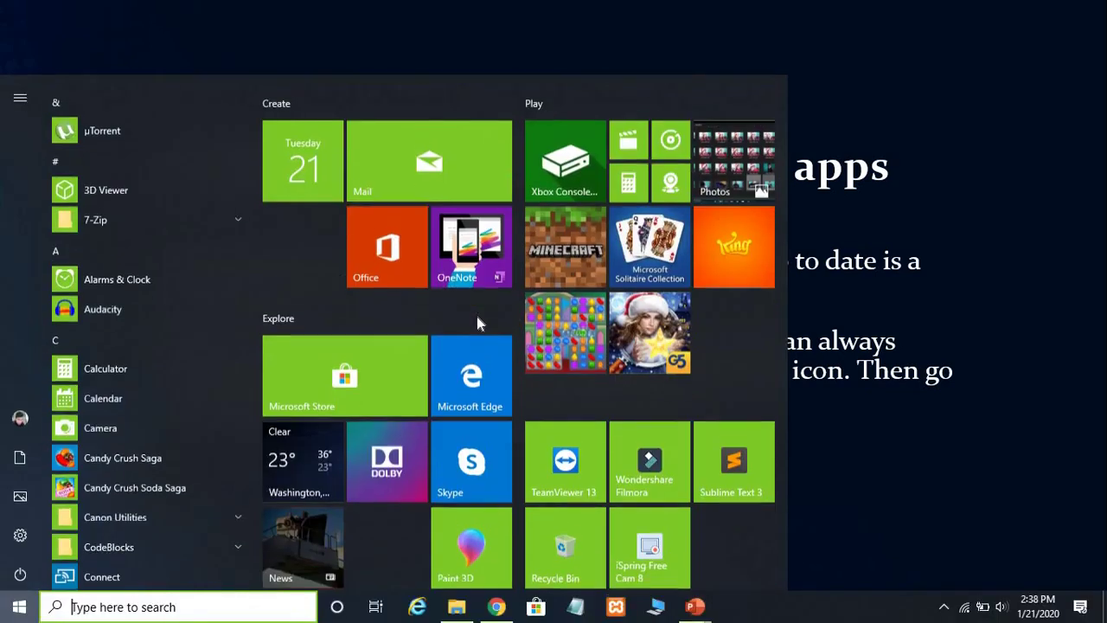
{"action": "type", "text": "upd"}
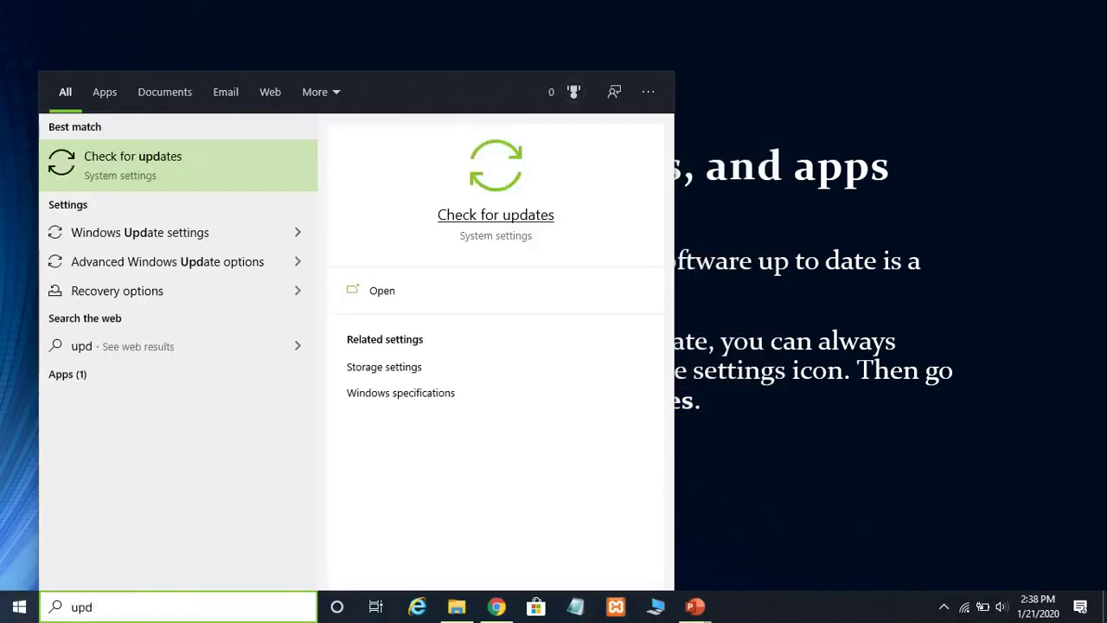
{"action": "left_click", "coordinate": [389, 298]}
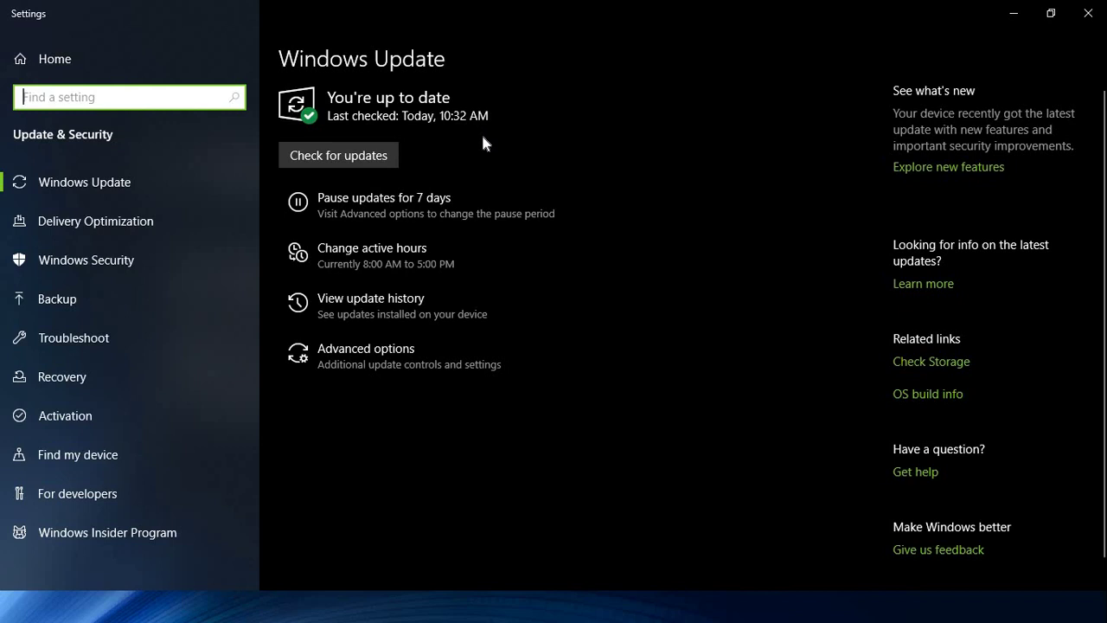
{"action": "left_click", "coordinate": [1088, 13]}
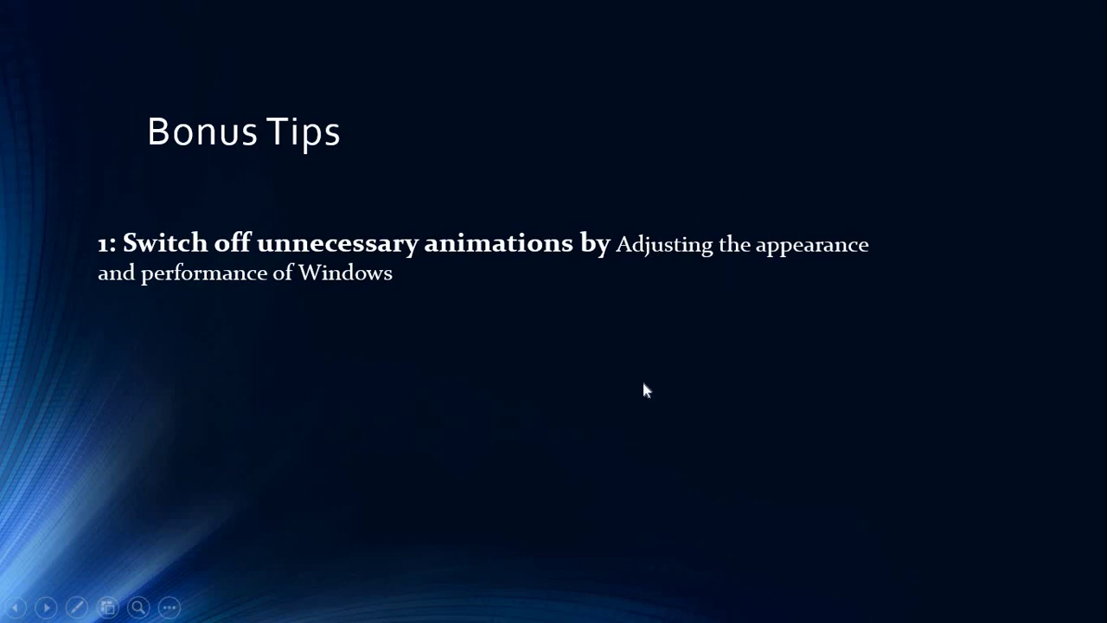
Search Windows for "adju" and open Adjust the appearance and performance of Windows
{"action": "key", "text": "super"}
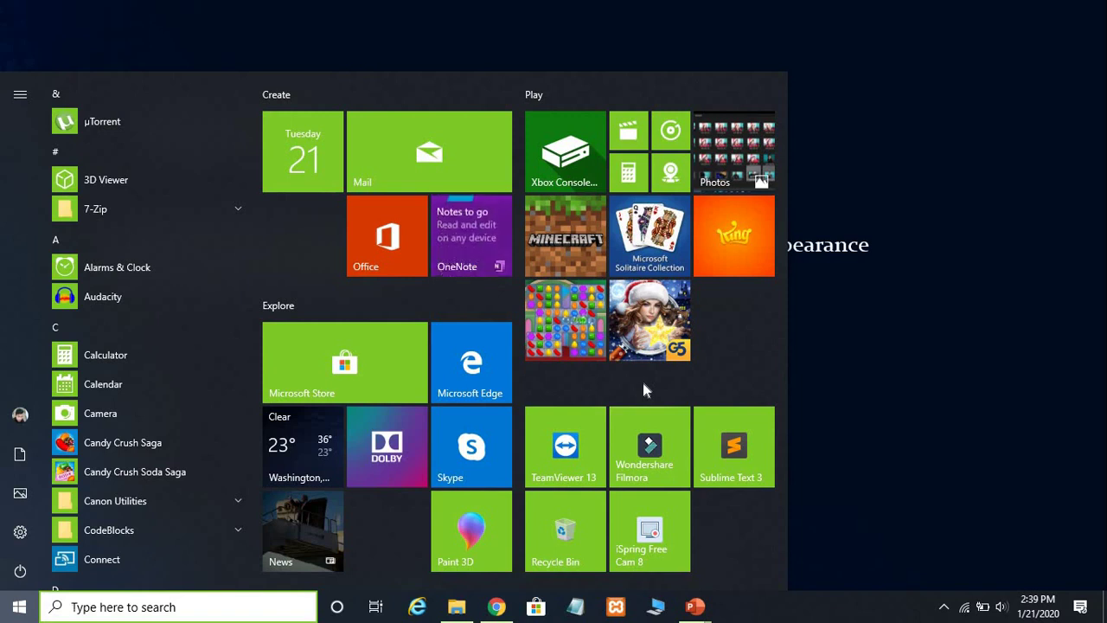
{"action": "type", "text": "adju"}
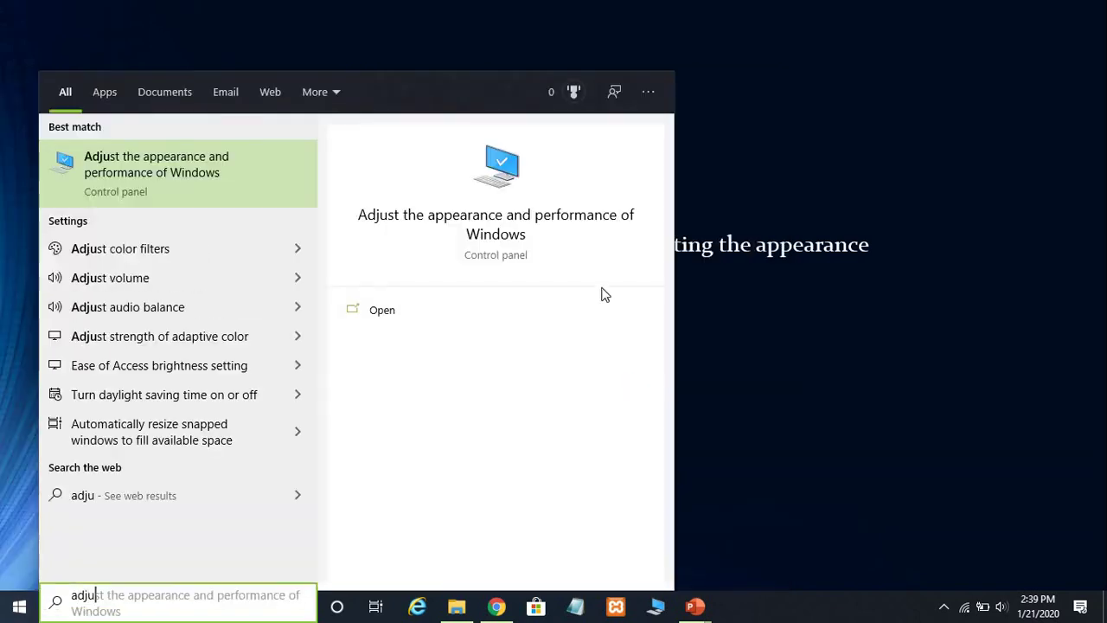
{"action": "left_click", "coordinate": [378, 310]}
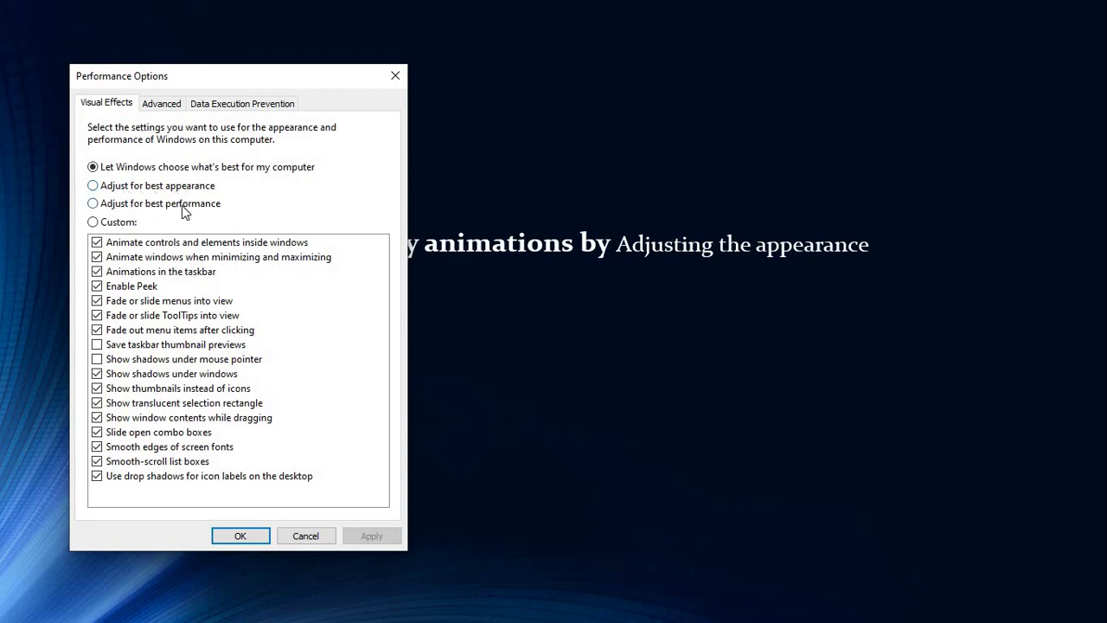
Set the visual effects to Adjust for best performance and apply the change
{"action": "left_click", "coordinate": [92, 203]}
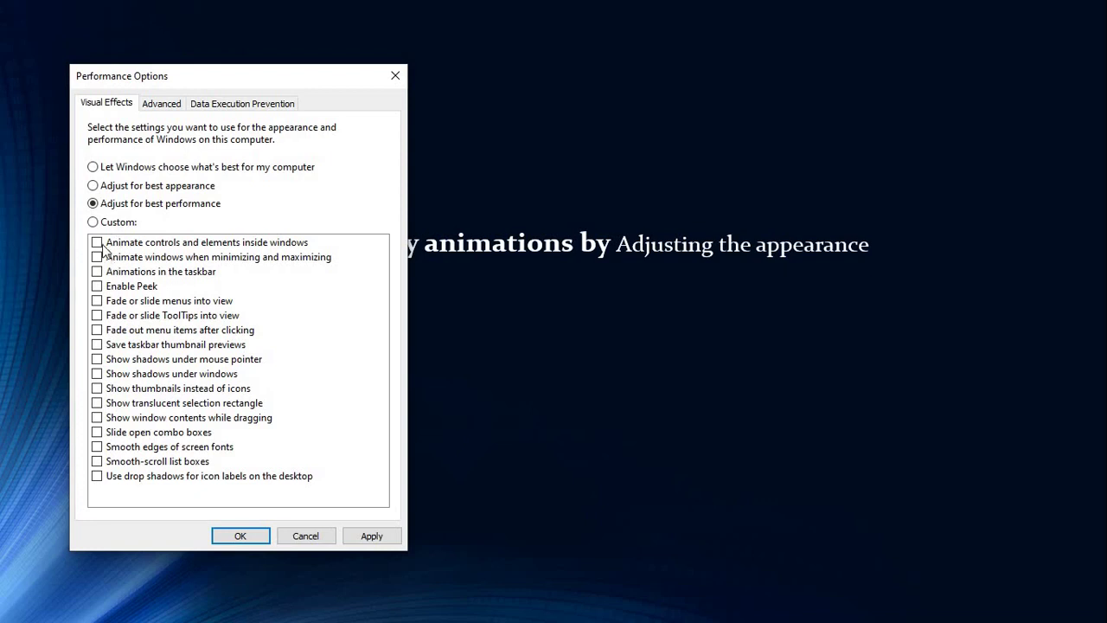
{"action": "left_click", "coordinate": [97, 242]}
{"action": "left_click", "coordinate": [97, 257]}
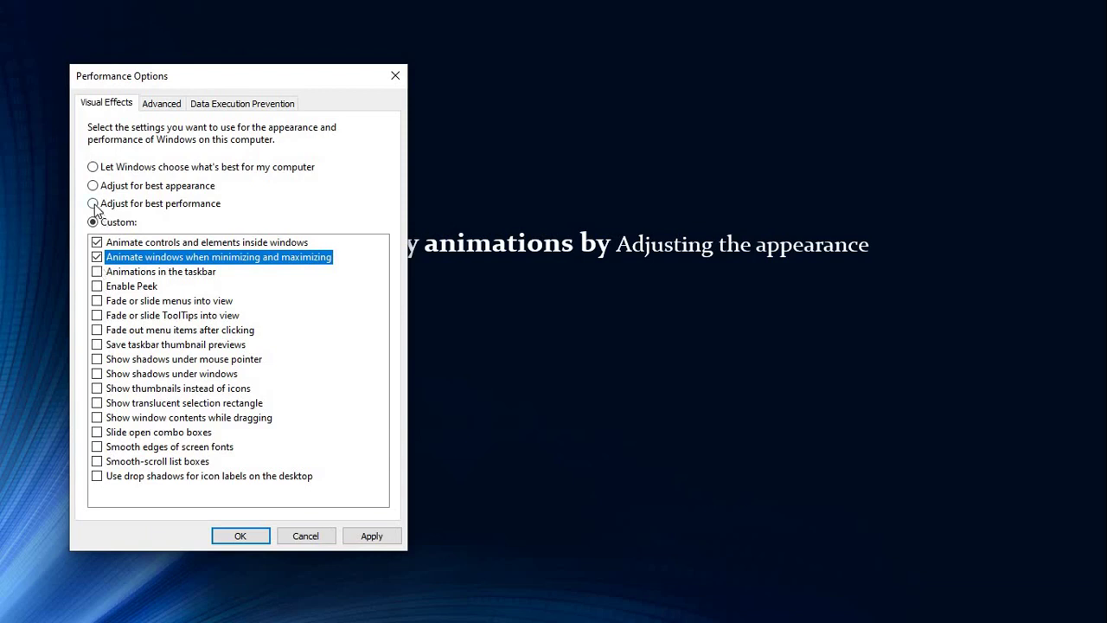
{"action": "left_click", "coordinate": [94, 204]}
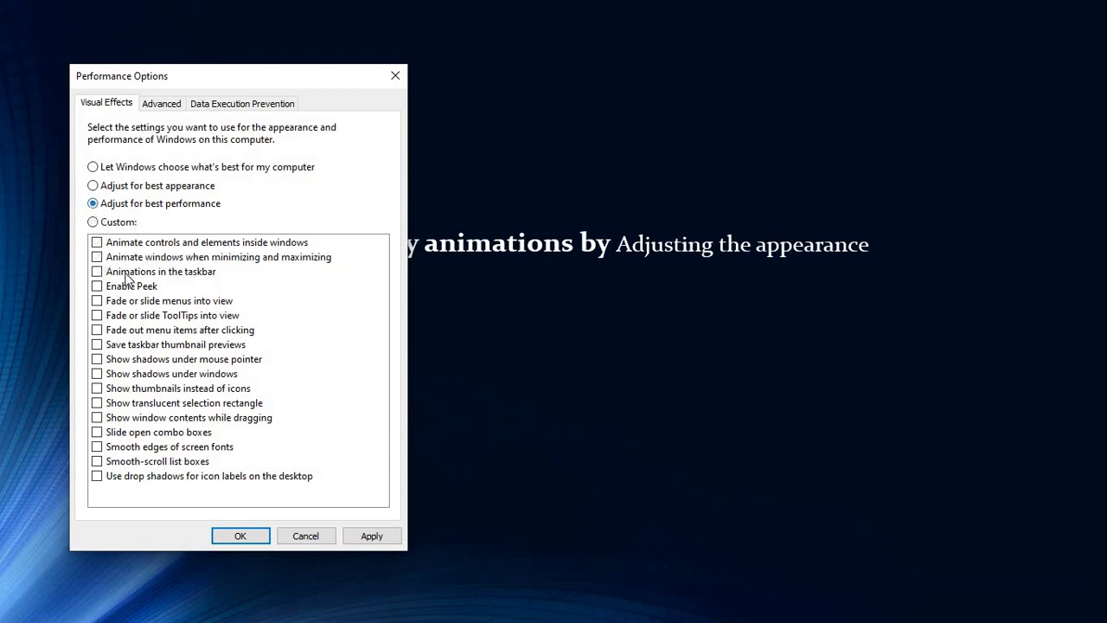
{"action": "left_click", "coordinate": [371, 536]}
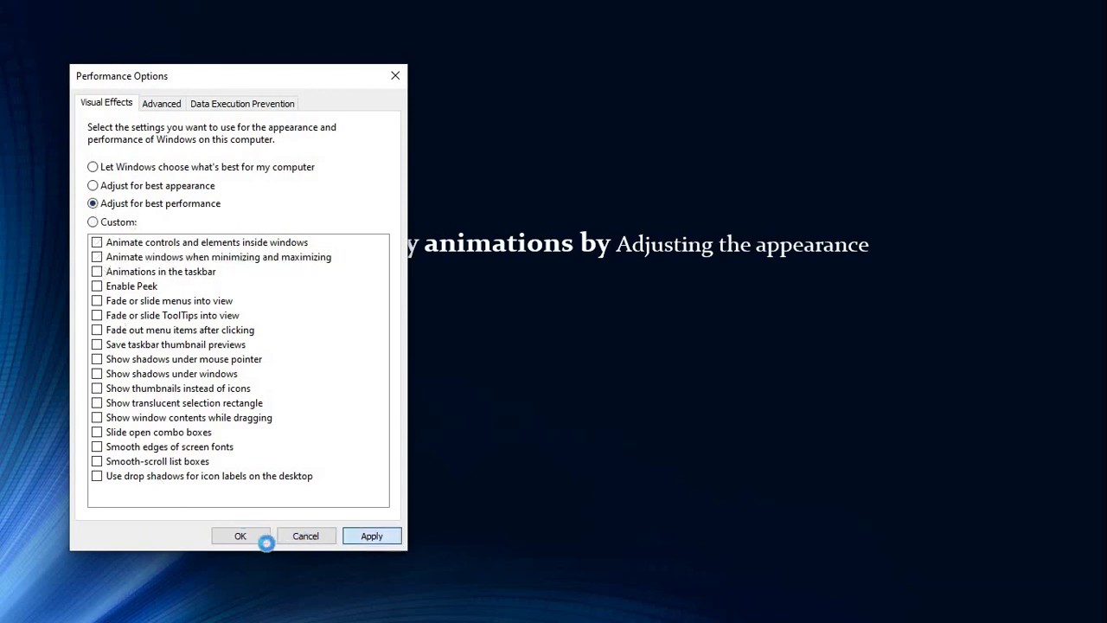
{"action": "left_click", "coordinate": [240, 535]}
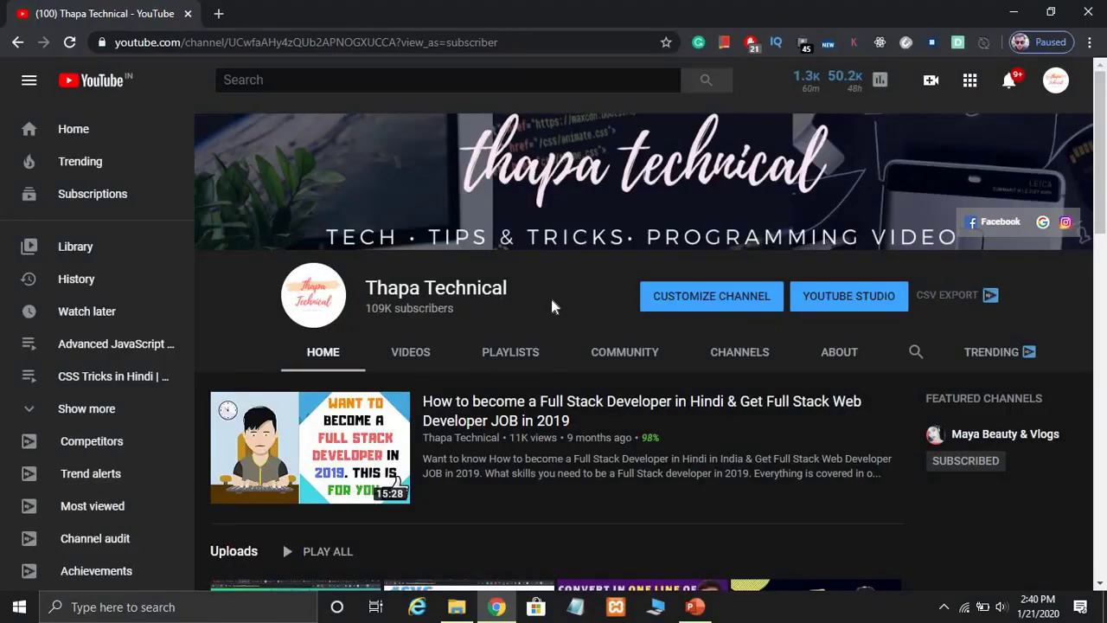
In the browser, look over the Thapa Technical YouTube channel's home page, including its header and uploaded videos
{"action": "scroll", "coordinate": [545, 303], "scroll_direction": "down", "scroll_amount": 3}
{"action": "scroll", "coordinate": [541, 305], "scroll_direction": "up", "scroll_amount": 3}
{"action": "scroll", "coordinate": [540, 307], "scroll_direction": "down", "scroll_amount": 3}
{"action": "scroll", "coordinate": [553, 302], "scroll_direction": "up", "scroll_amount": 3}
{"action": "left_click_drag", "start_coordinate": [518, 292], "coordinate": [368, 289]}
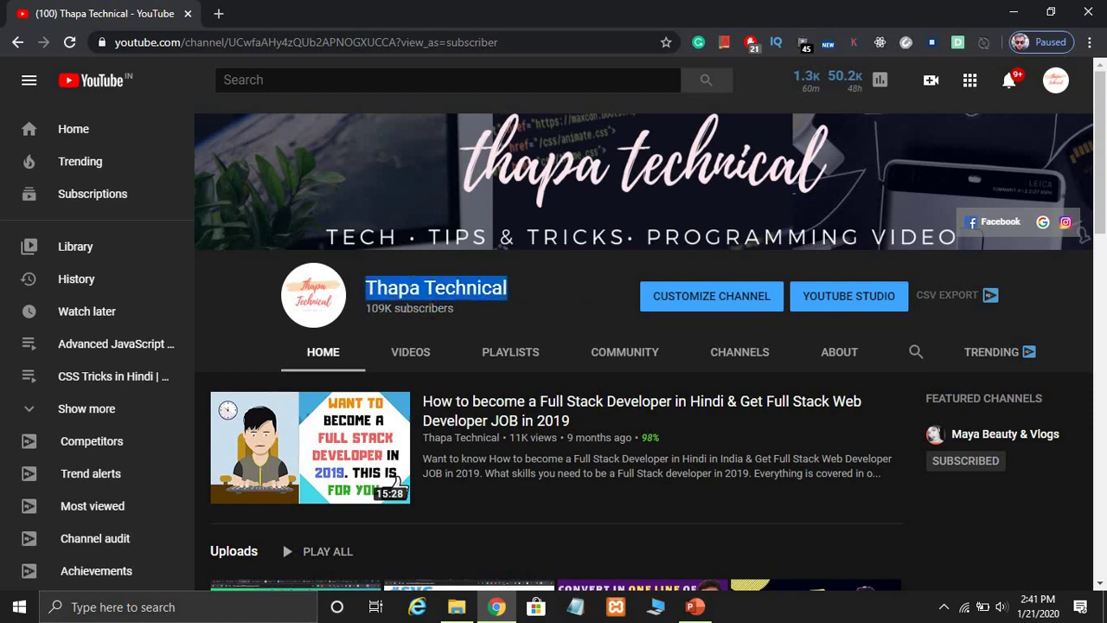
{"action": "left_click", "coordinate": [549, 305]}
{"action": "scroll", "coordinate": [519, 329], "scroll_direction": "down", "scroll_amount": 5}
{"action": "scroll", "coordinate": [472, 346], "scroll_direction": "up", "scroll_amount": 5}
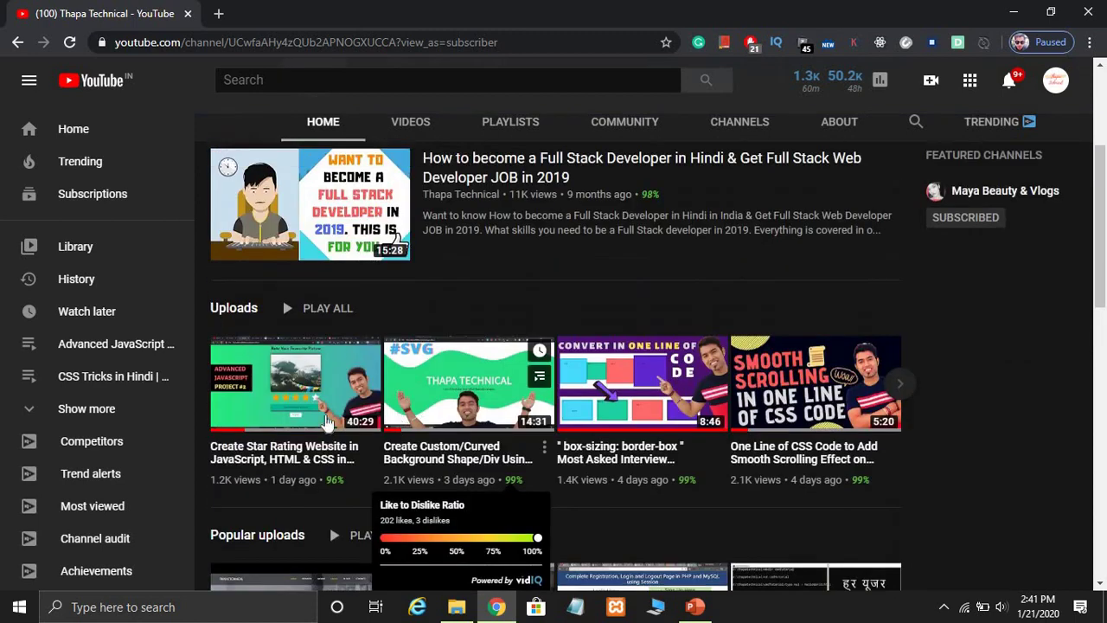